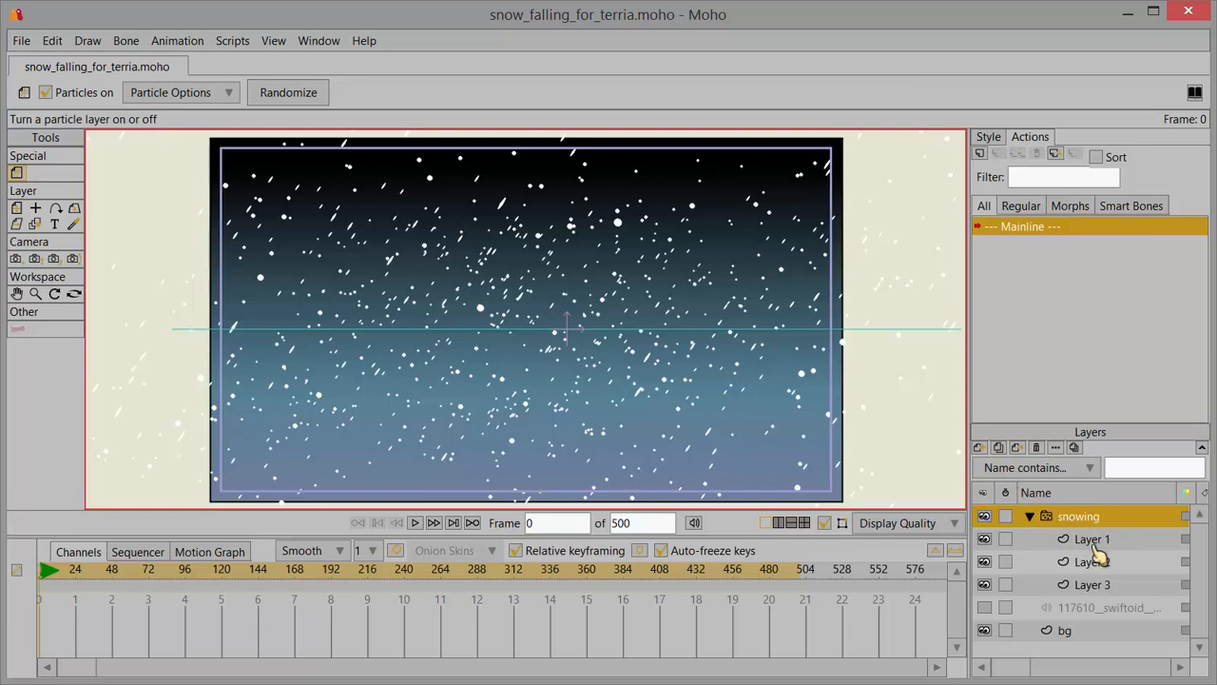
# Inspect the small white circle shapes on Layer 1 and Layer 2 inside the snowing particle layer
pyautogui.click(1092, 539)
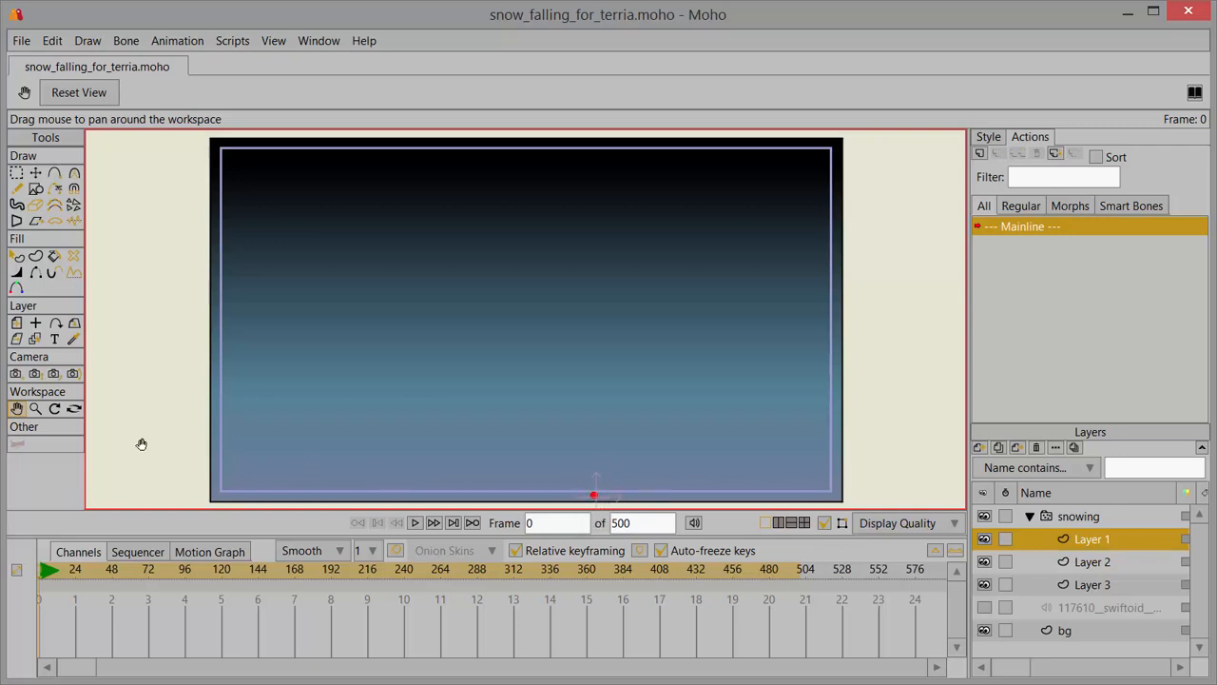
pyautogui.click(35, 408)
pyautogui.moveTo(578, 480); pyautogui.dragTo(610, 310)
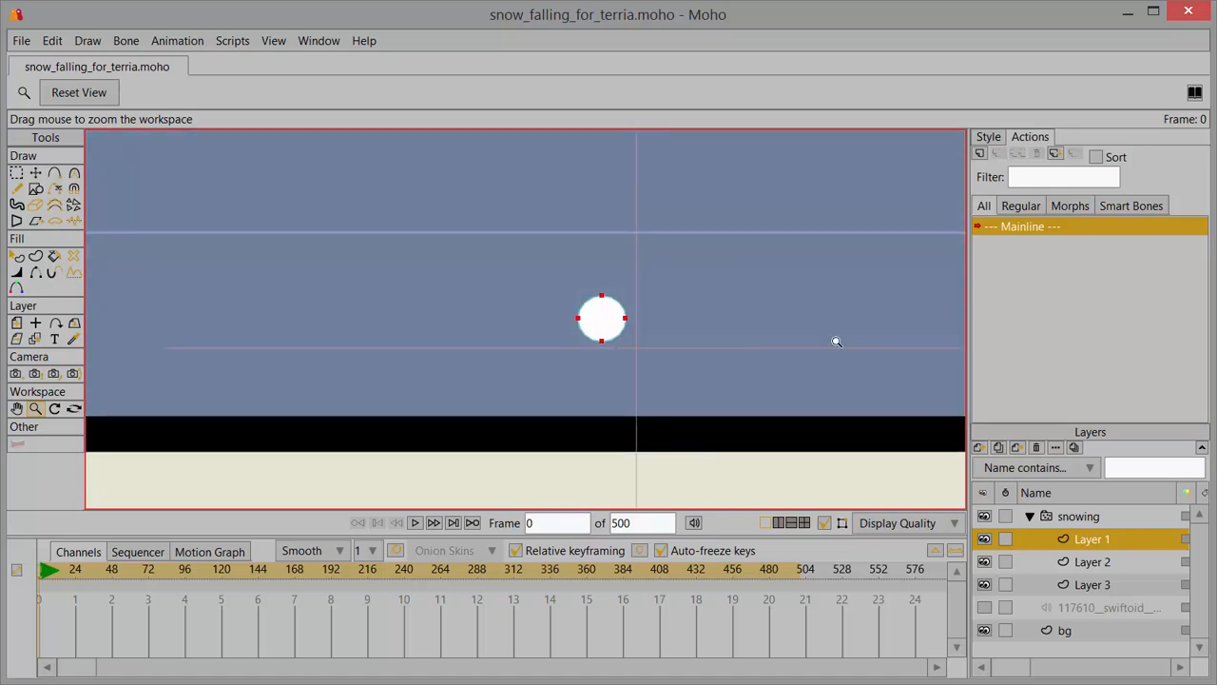
pyautogui.click(1086, 564)
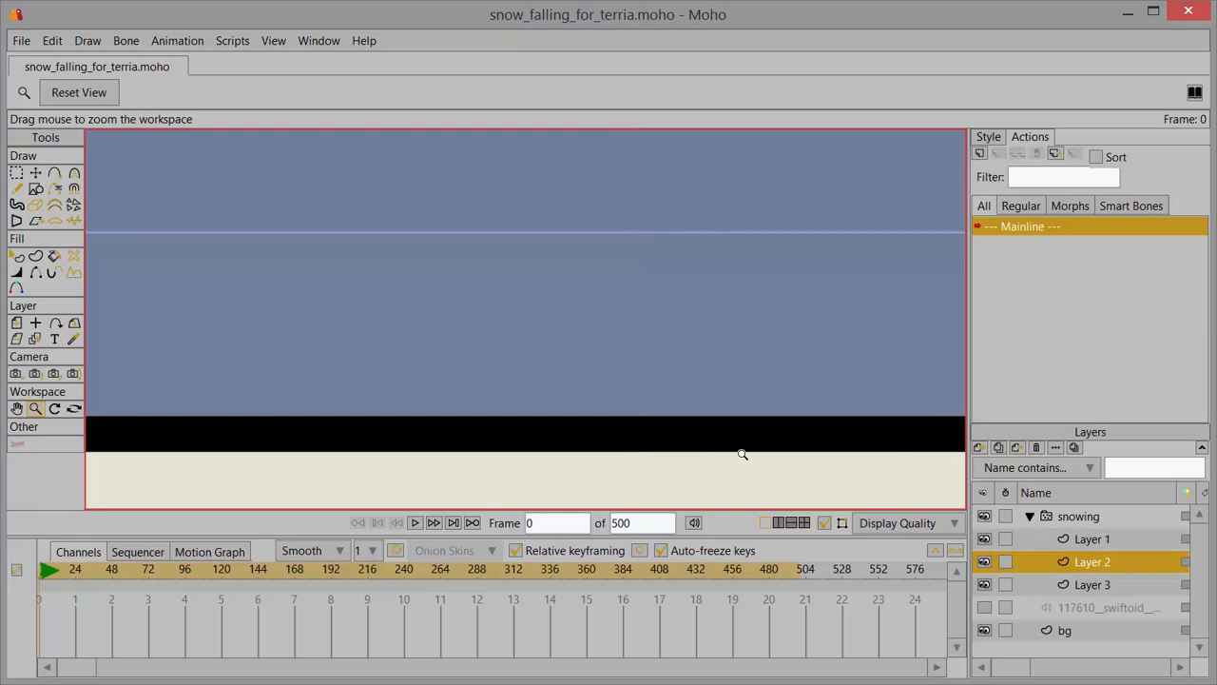
pyautogui.moveTo(662, 372)
pyautogui.mouseDown()
pyautogui.moveTo(387, 416)
pyautogui.moveTo(636, 358)
pyautogui.moveTo(351, 400)
pyautogui.moveTo(856, 275)
pyautogui.mouseUp()
pyautogui.moveTo(895, 202); pyautogui.dragTo(1155, 259)
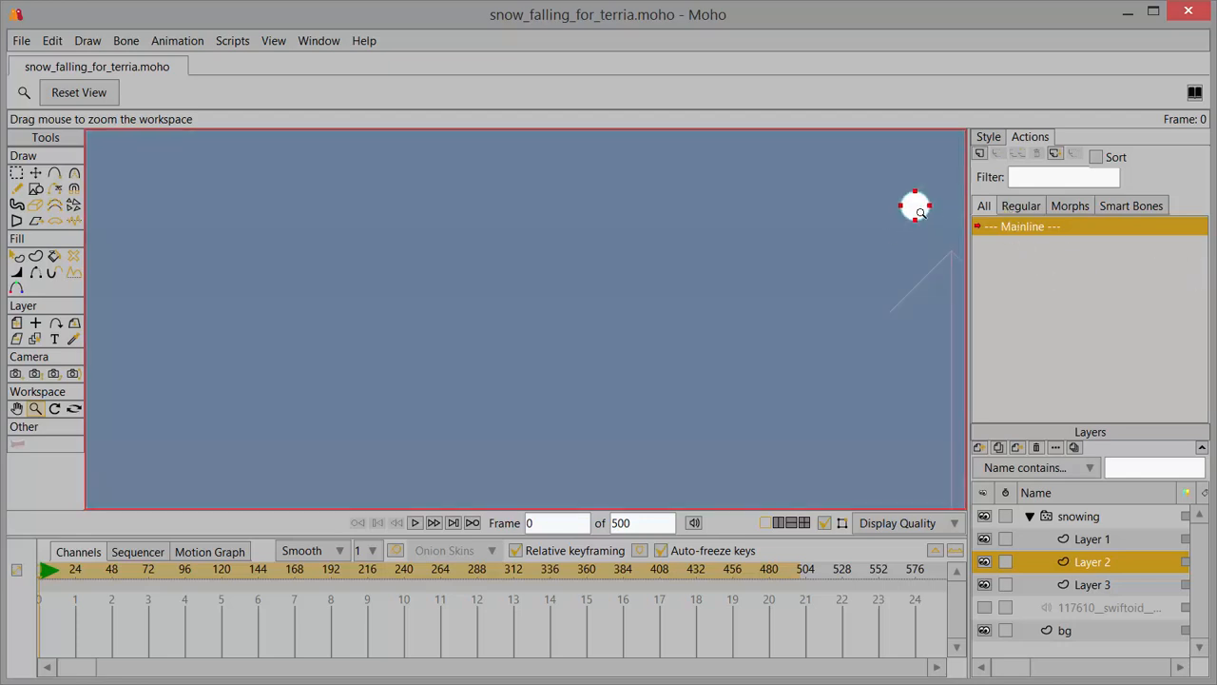
# Examine the elongated snow streak shape on Layer 3 of the snowing particle layer up close
pyautogui.click(1106, 584)
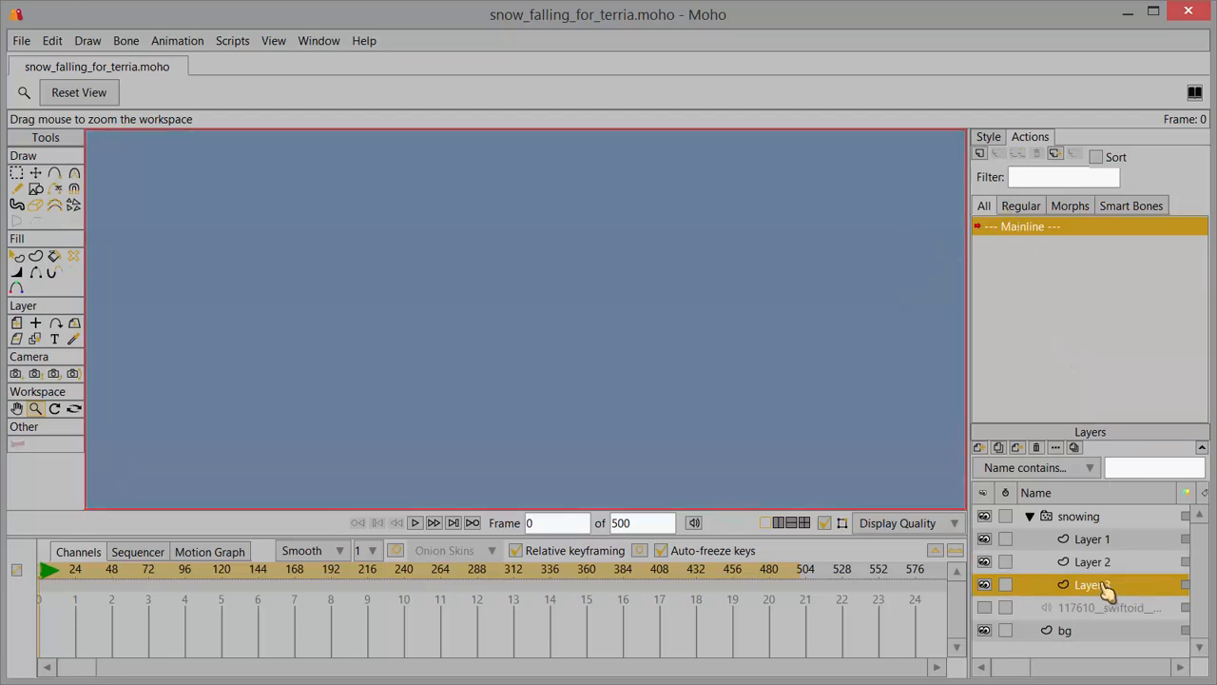
pyautogui.moveTo(715, 381); pyautogui.dragTo(397, 375)
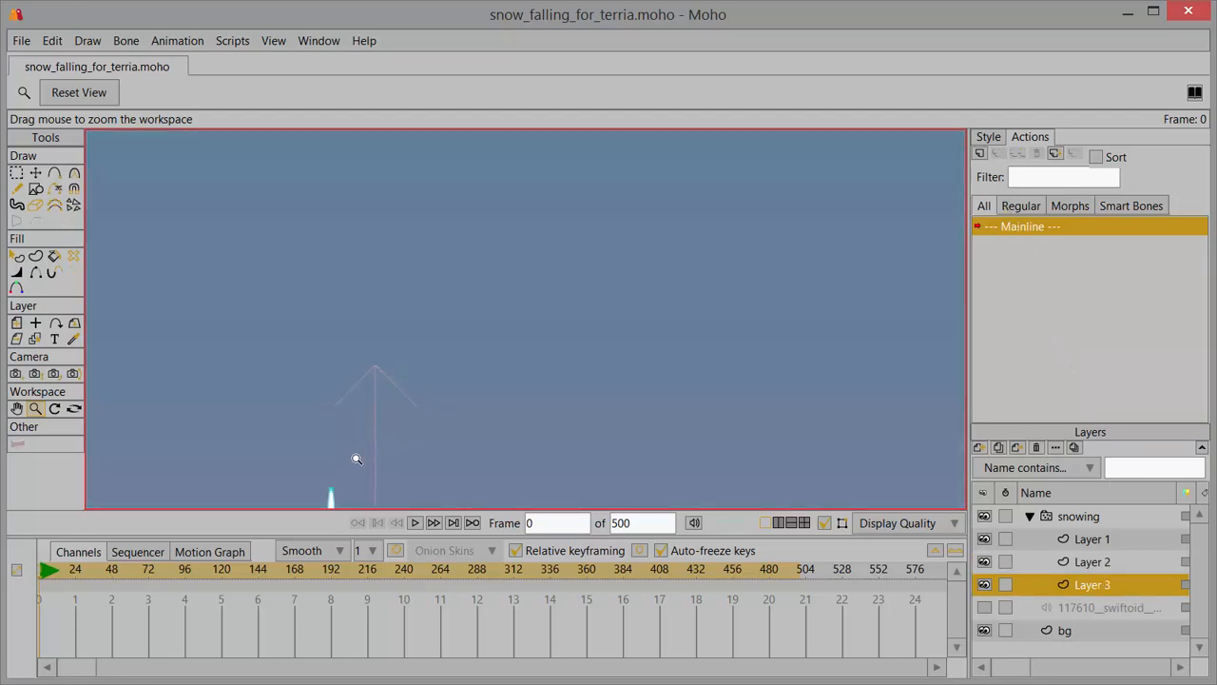
pyautogui.moveTo(378, 456); pyautogui.dragTo(513, 265)
pyautogui.moveTo(467, 310); pyautogui.dragTo(642, 309)
pyautogui.moveTo(487, 362); pyautogui.dragTo(463, 345)
pyautogui.moveTo(700, 266); pyautogui.dragTo(667, 367)
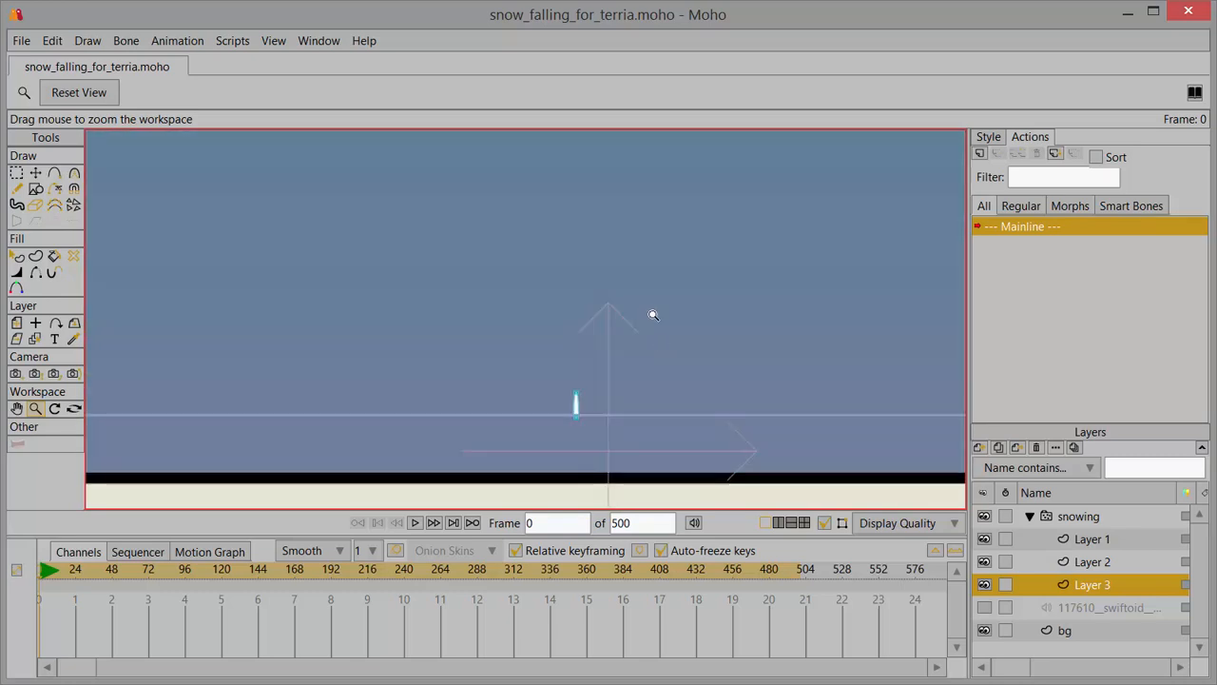
pyautogui.moveTo(652, 316); pyautogui.dragTo(447, 375)
pyautogui.moveTo(665, 266); pyautogui.dragTo(398, 391)
pyautogui.moveTo(612, 271); pyautogui.dragTo(644, 380)
pyautogui.moveTo(653, 311); pyautogui.dragTo(333, 394)
pyautogui.moveTo(654, 295); pyautogui.dragTo(581, 330)
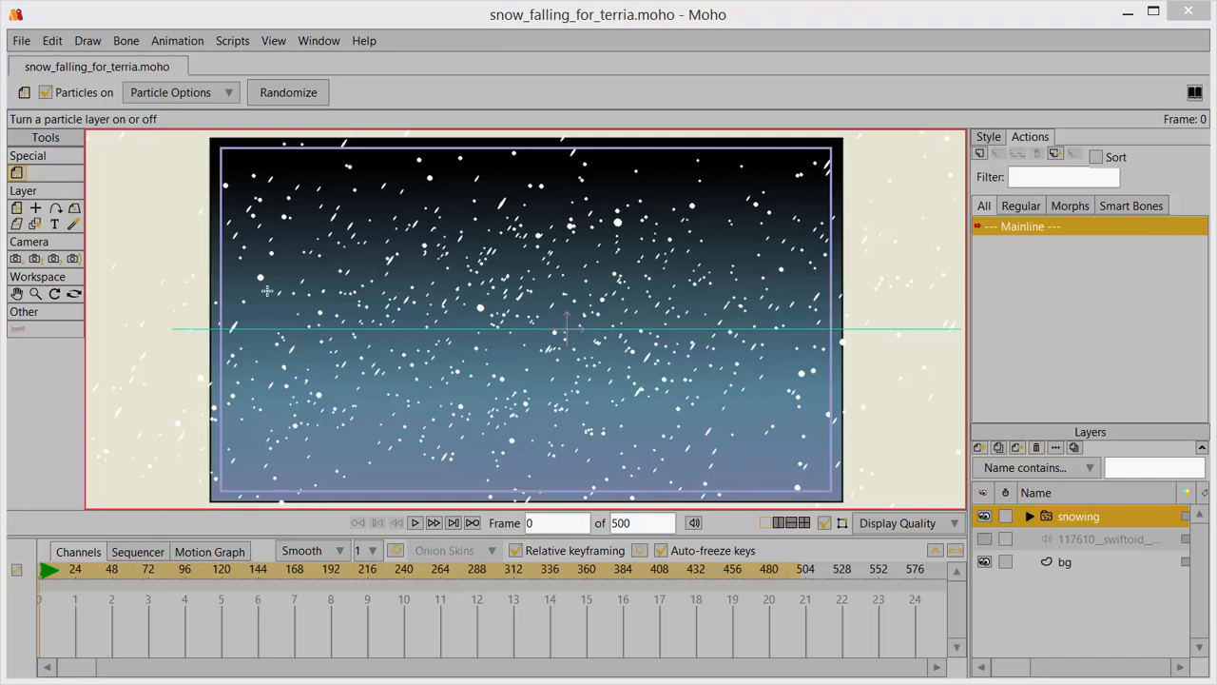
# Get the full spread of the snow around the frame in view and review the snowing layer's particle options
pyautogui.click(35, 294)
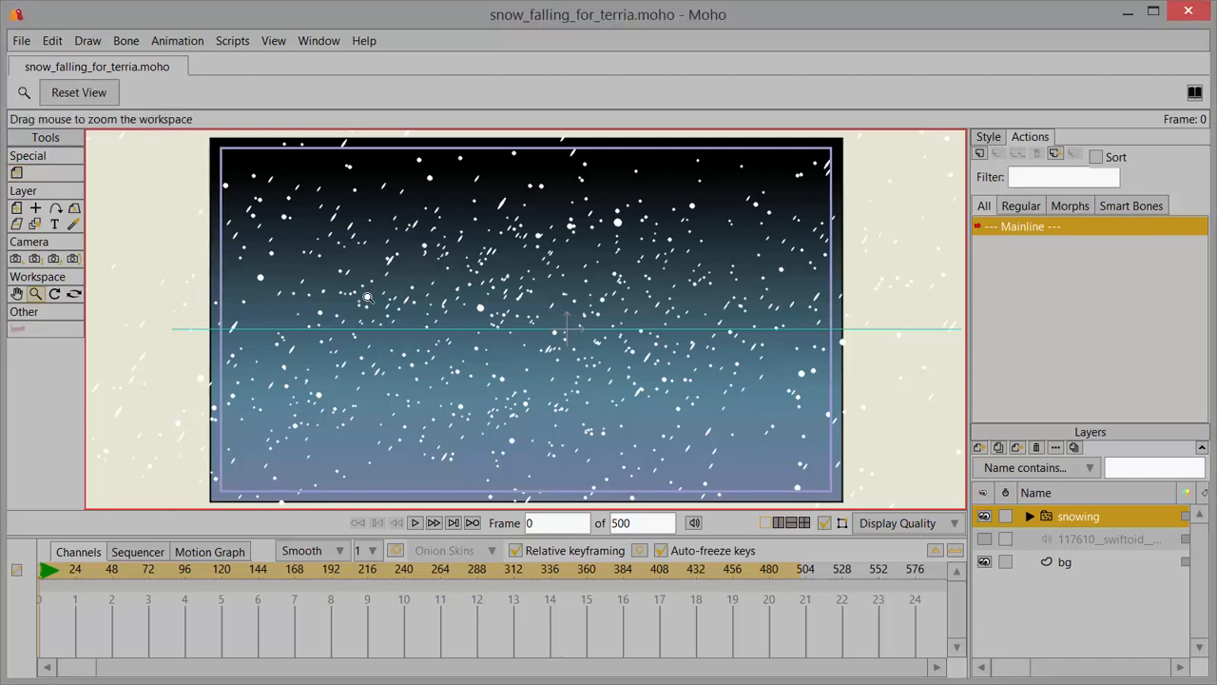
pyautogui.moveTo(368, 298); pyautogui.dragTo(123, 361)
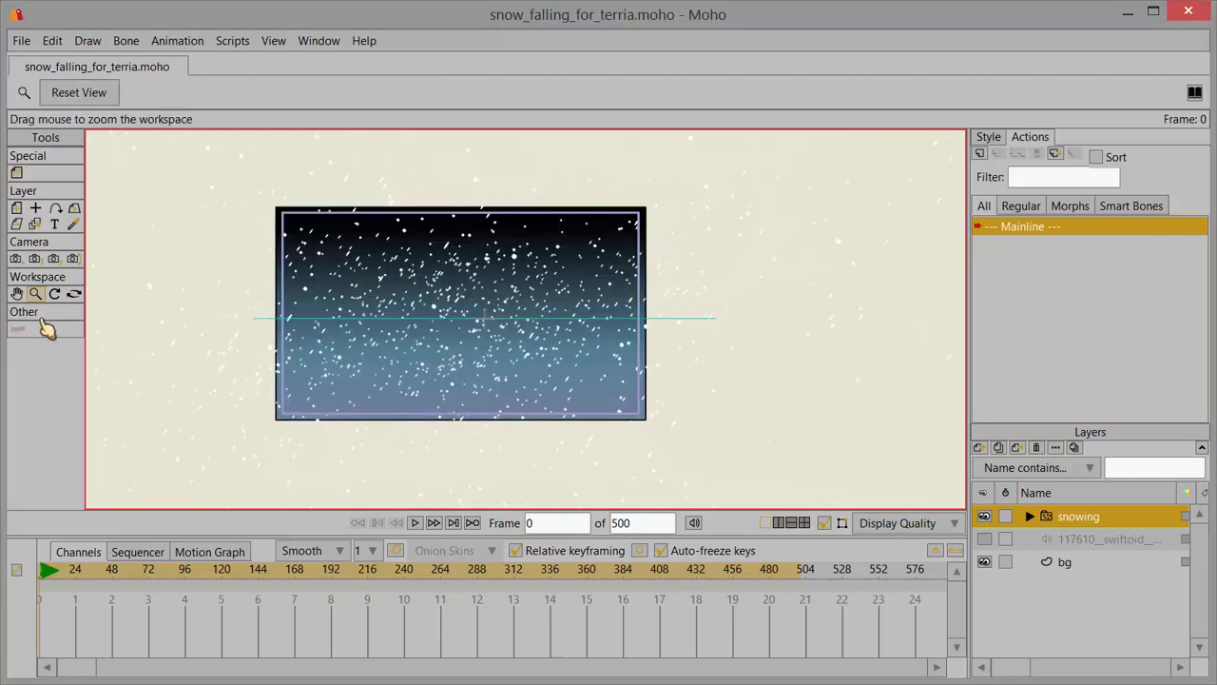
pyautogui.click(17, 297)
pyautogui.moveTo(341, 309); pyautogui.dragTo(576, 298)
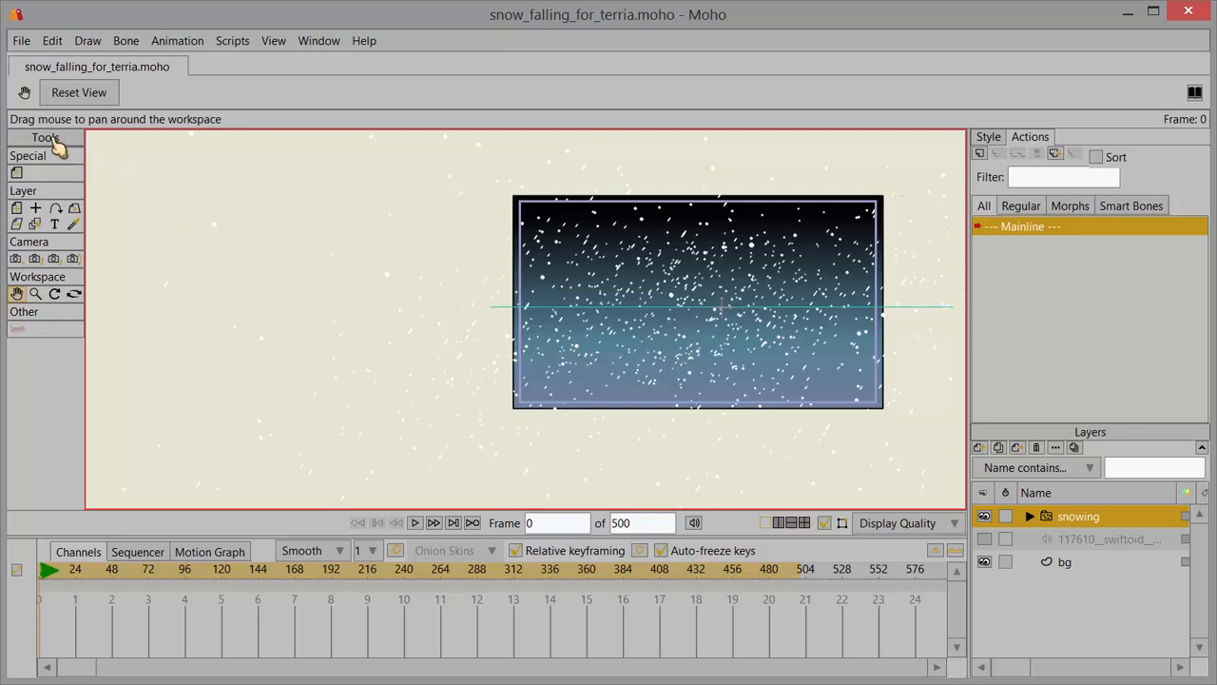
pyautogui.click(17, 174)
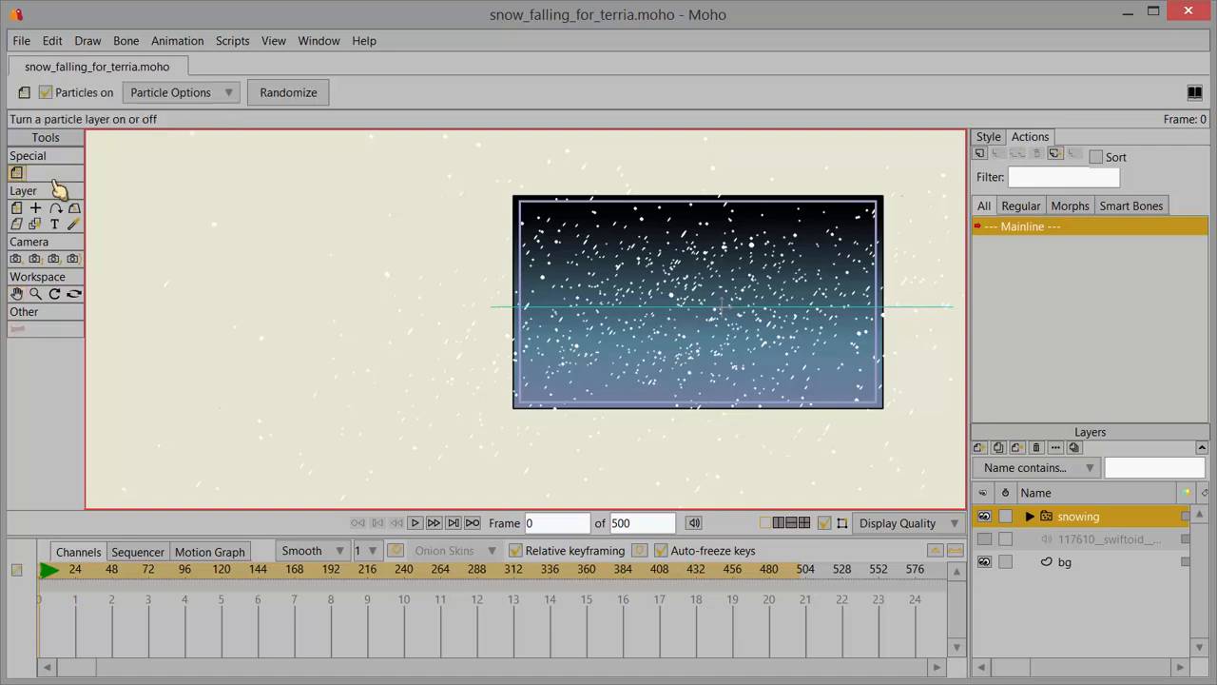
pyautogui.click(228, 95)
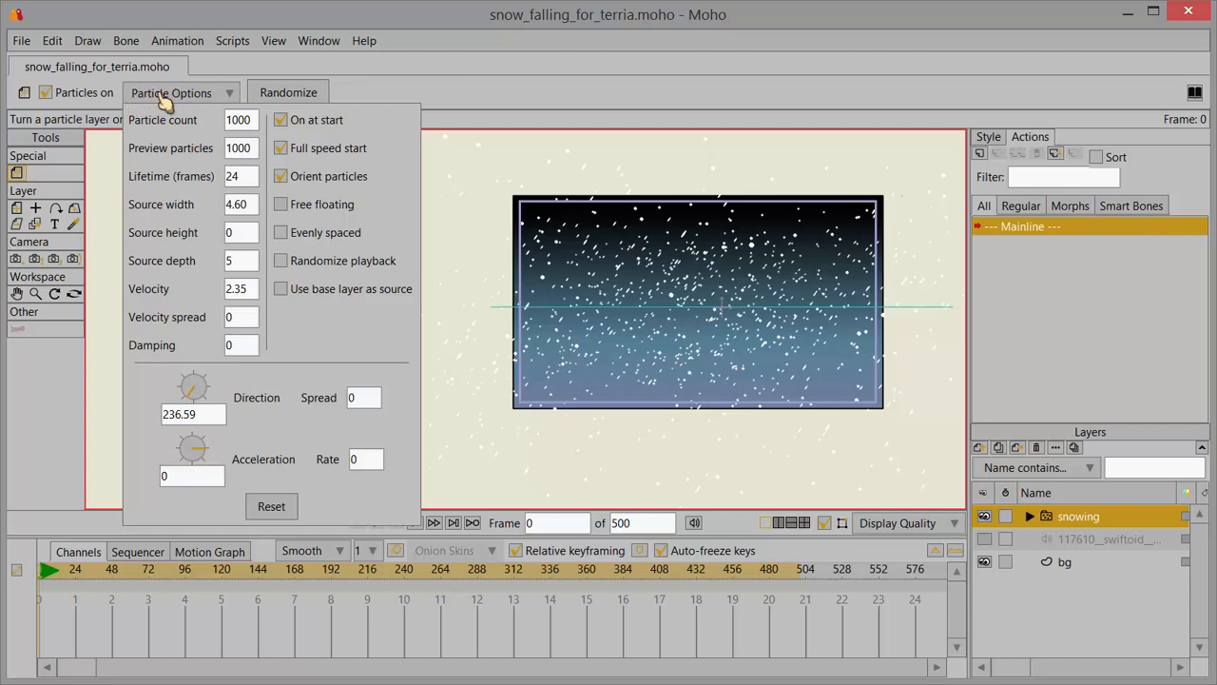
pyautogui.click(194, 101)
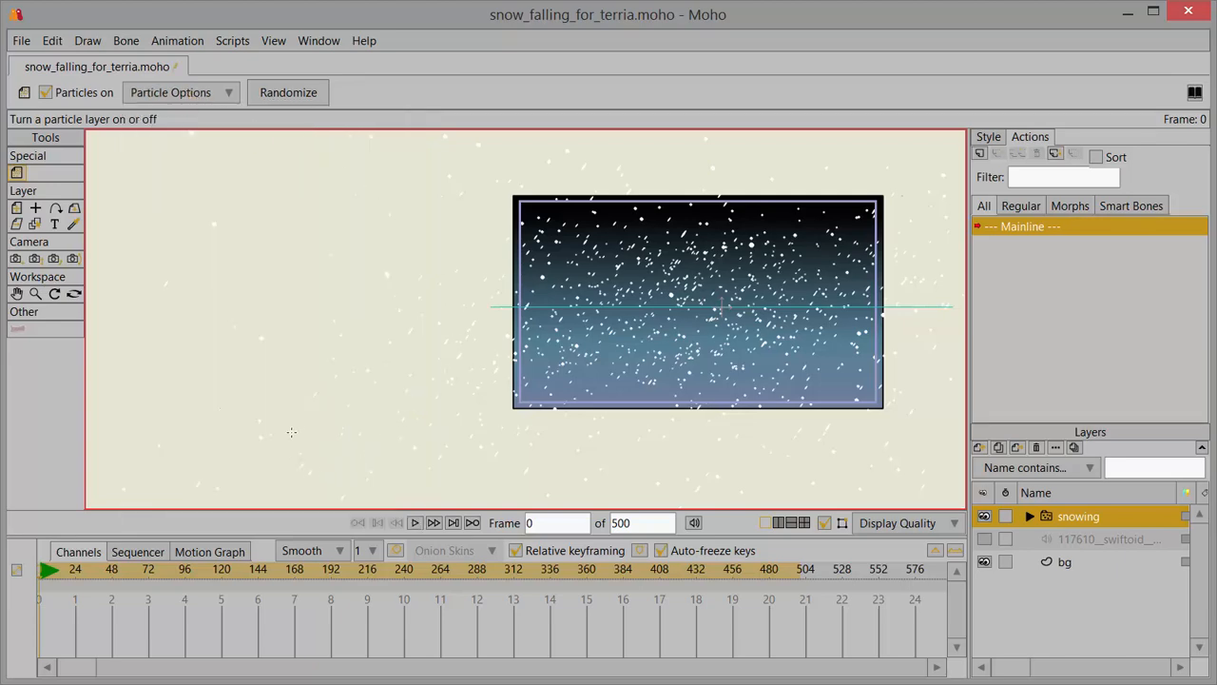
# Play the animation and set the source height of the snowing layer's particles to 0.50
pyautogui.click(416, 524)
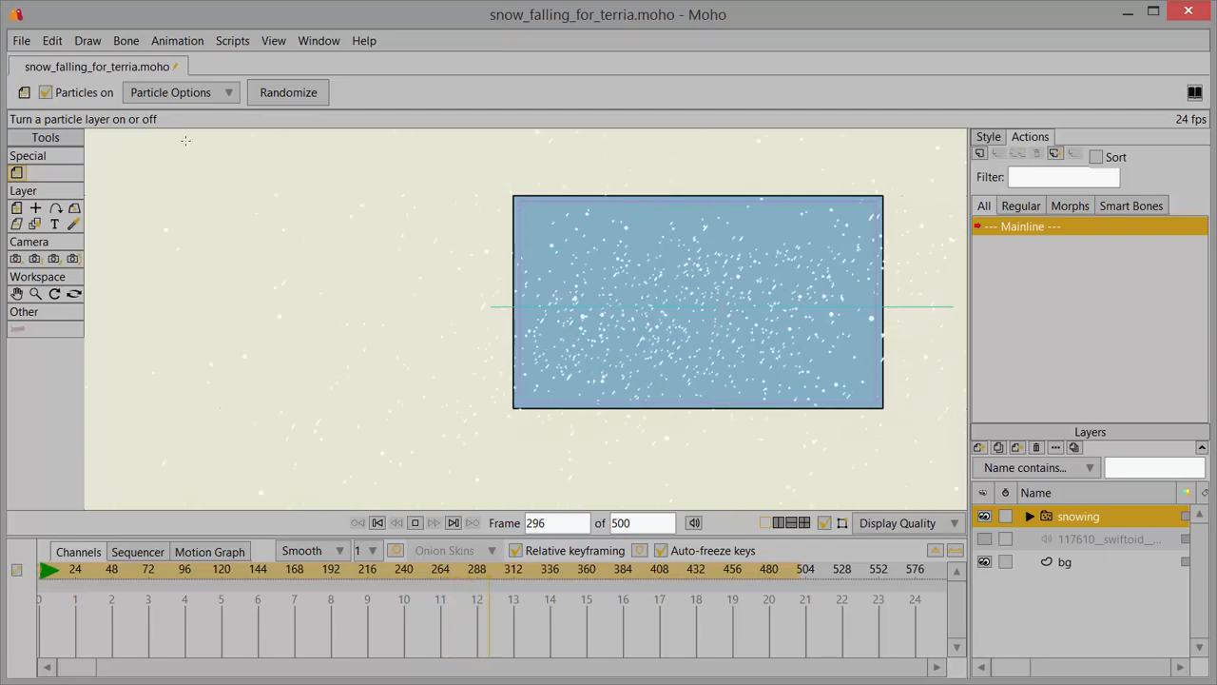
pyautogui.click(230, 96)
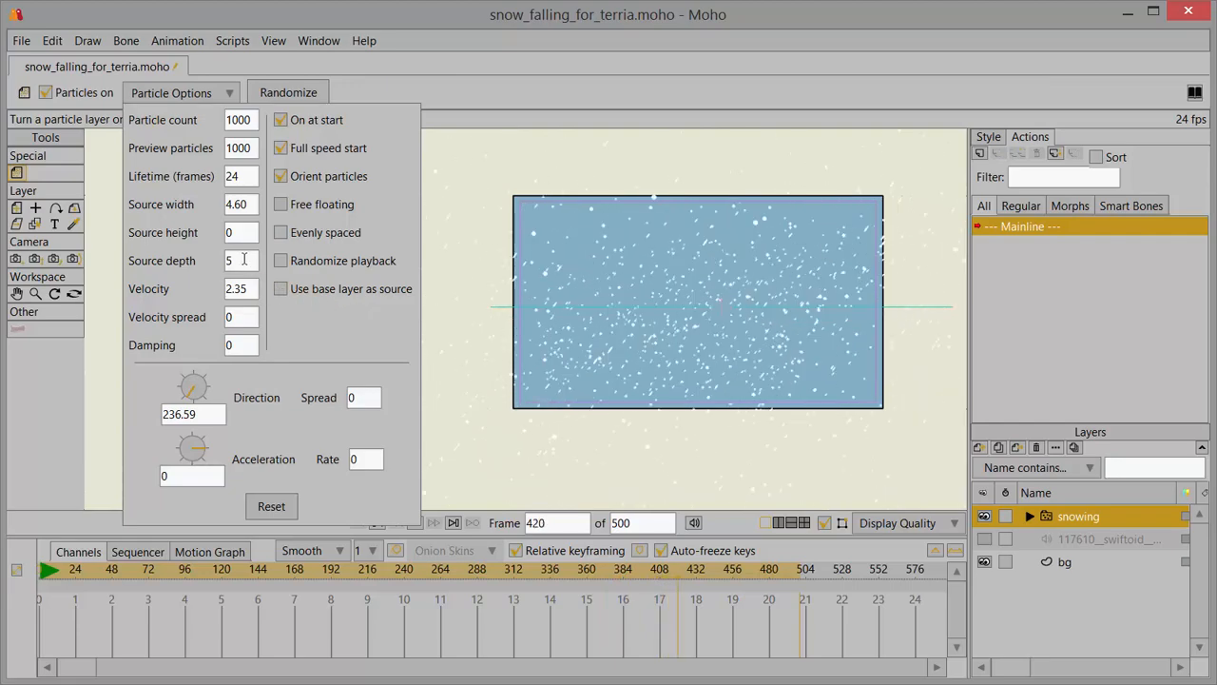
pyautogui.click(230, 233)
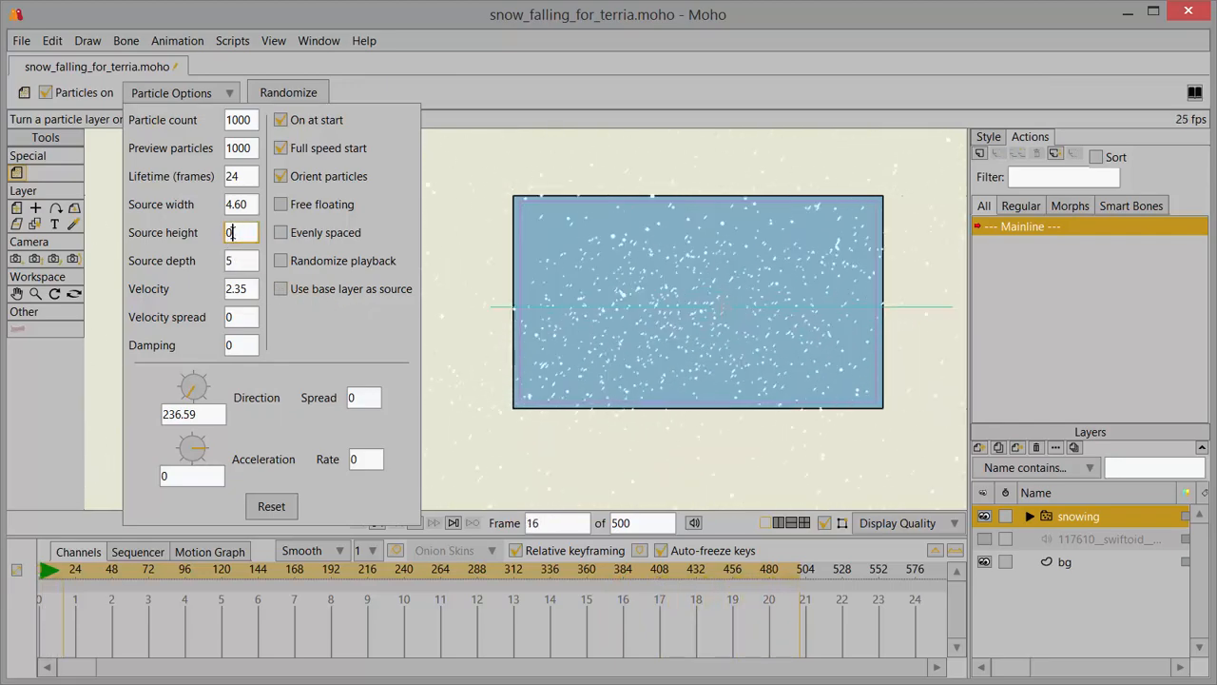
pyautogui.write('1.25')
pyautogui.press('BackSpace')
pyautogui.write('3.25')
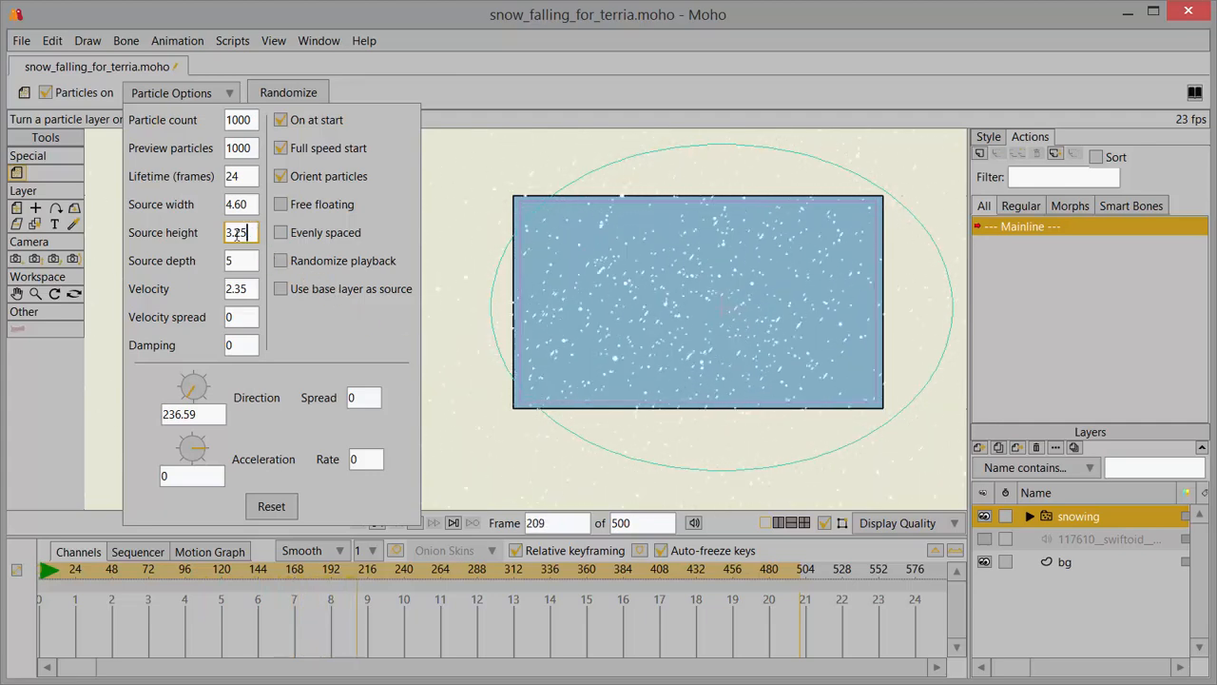
pyautogui.doubleClick(229, 232)
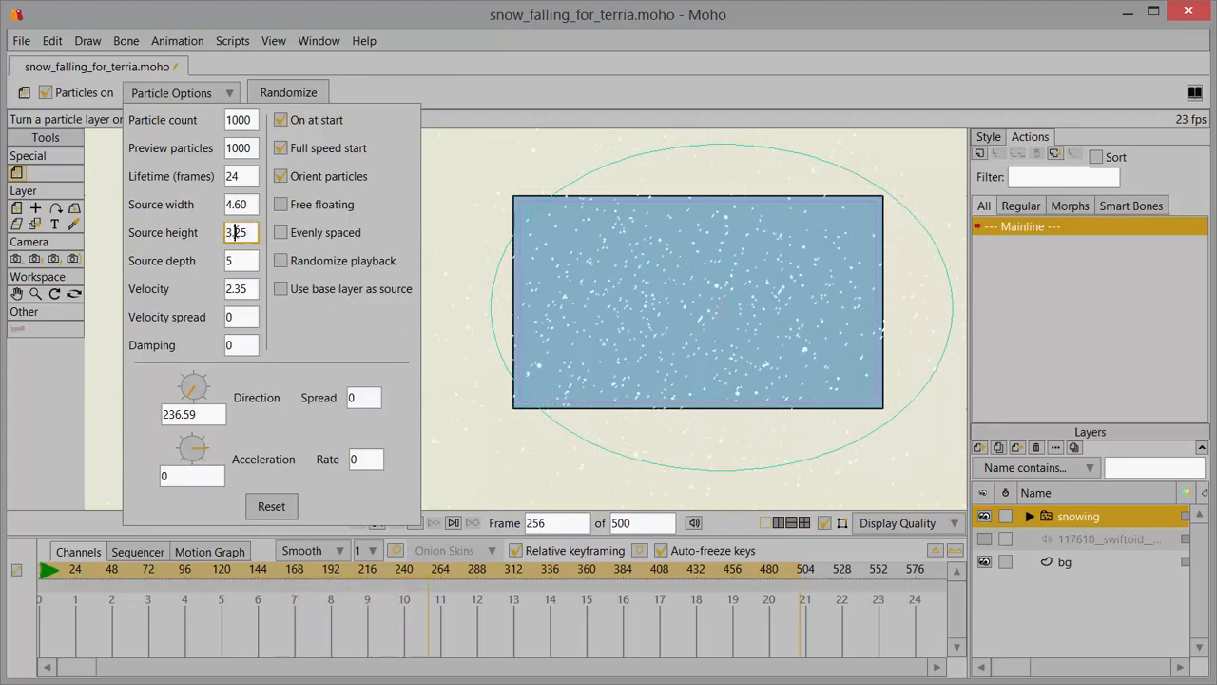
pyautogui.write('2')
pyautogui.press('BackSpace')
pyautogui.write('1.75')
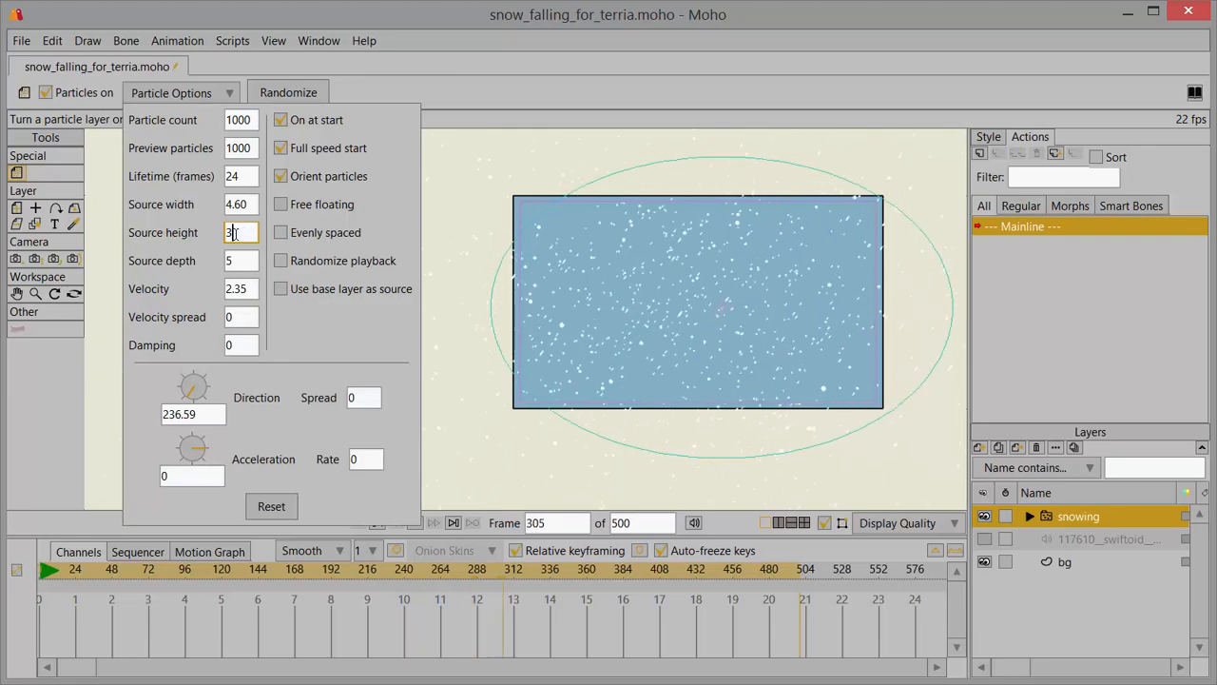
pyautogui.scroll(-4, 238, 233)
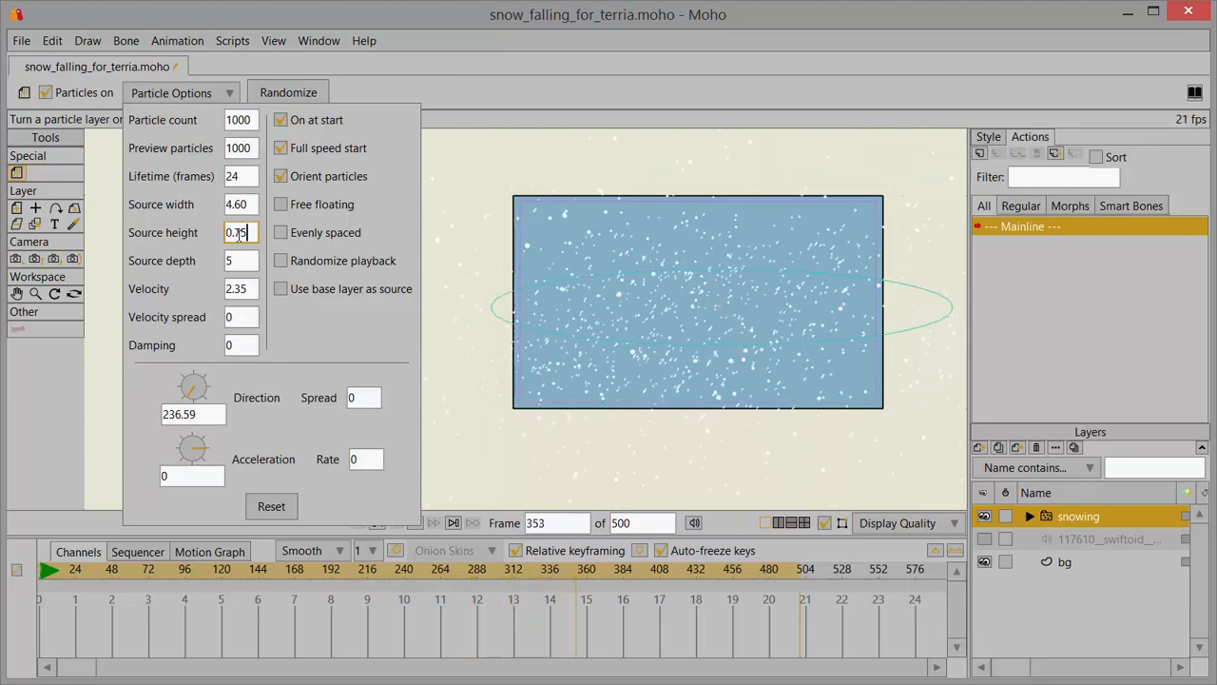
pyautogui.scroll(-1, 239, 234)
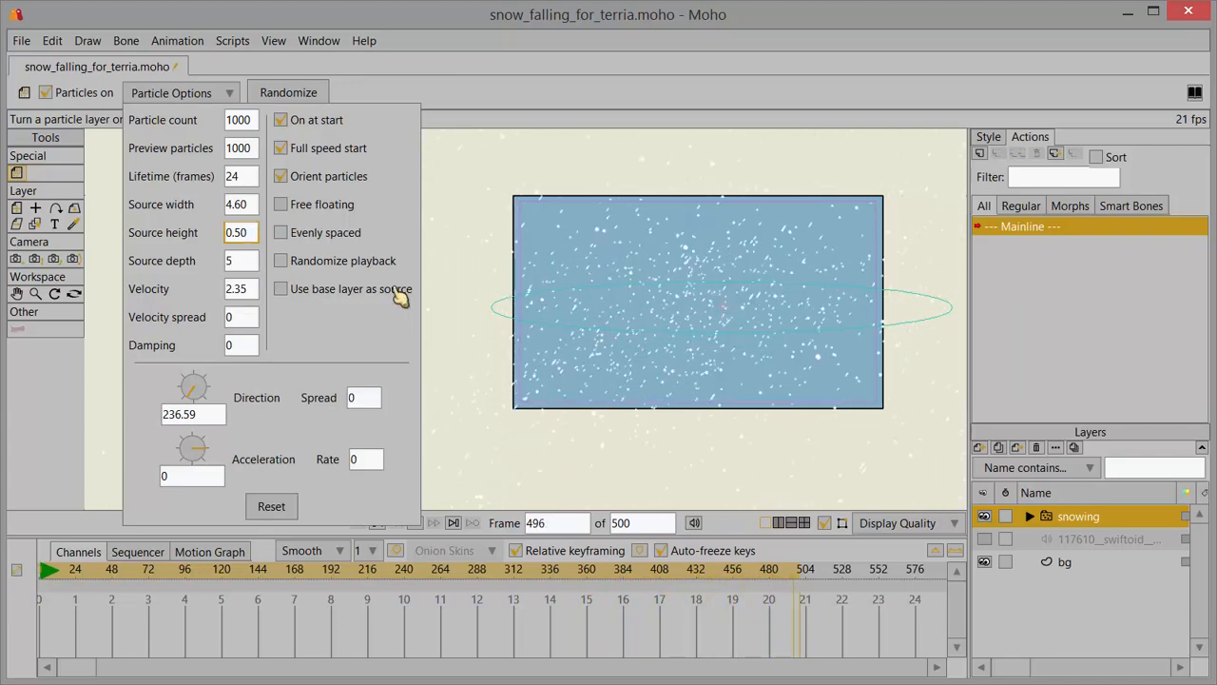
pyautogui.click(239, 233)
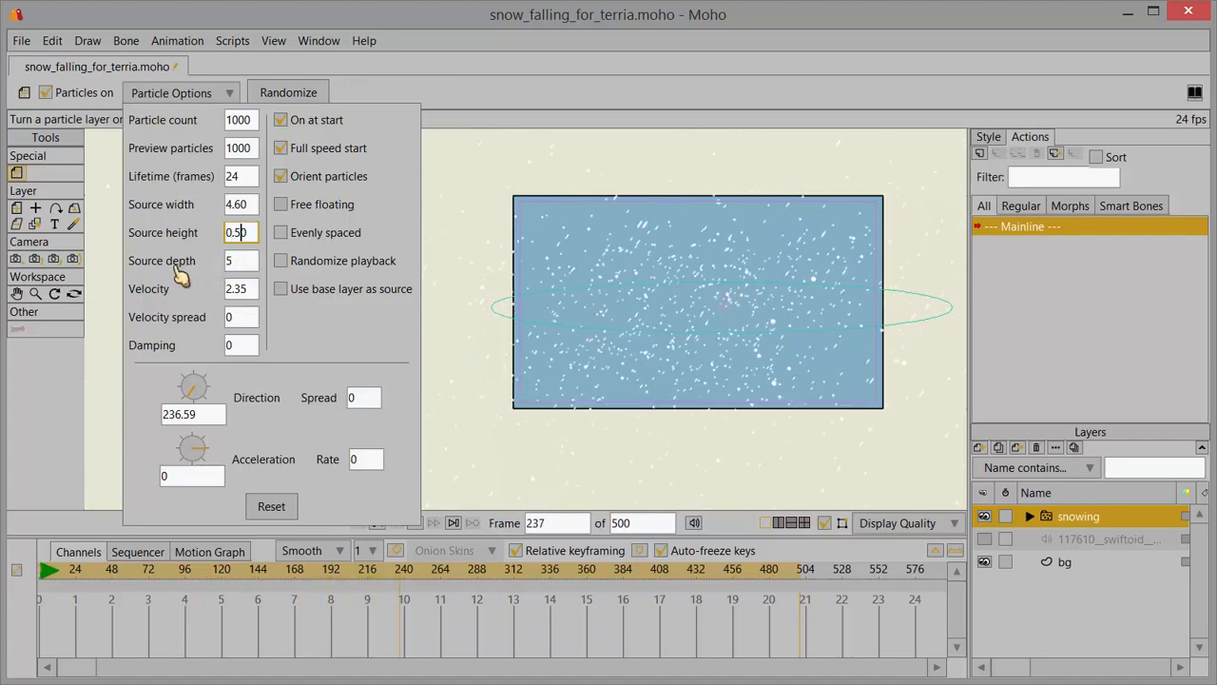
# Try a larger source depth of 6.50 for the snow particles, and settle on a source depth of 4.75
pyautogui.click(238, 260)
pyautogui.write('.25')
pyautogui.scroll(20, 240, 260)
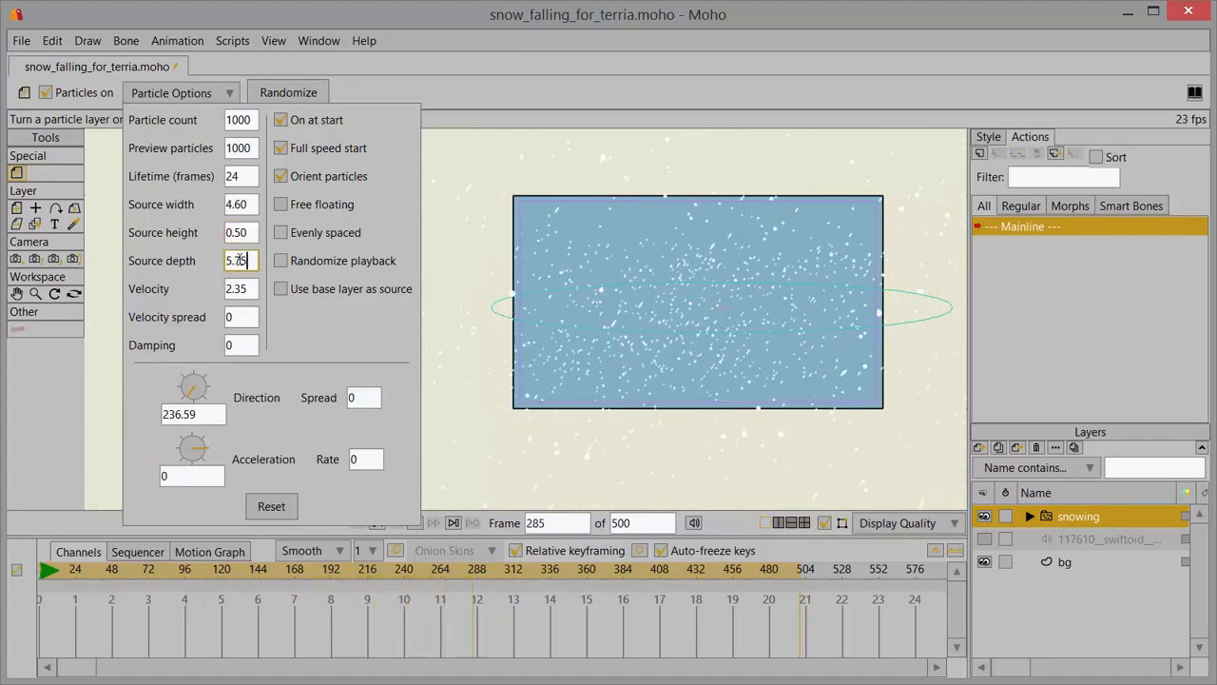
pyautogui.scroll(4, 238, 261)
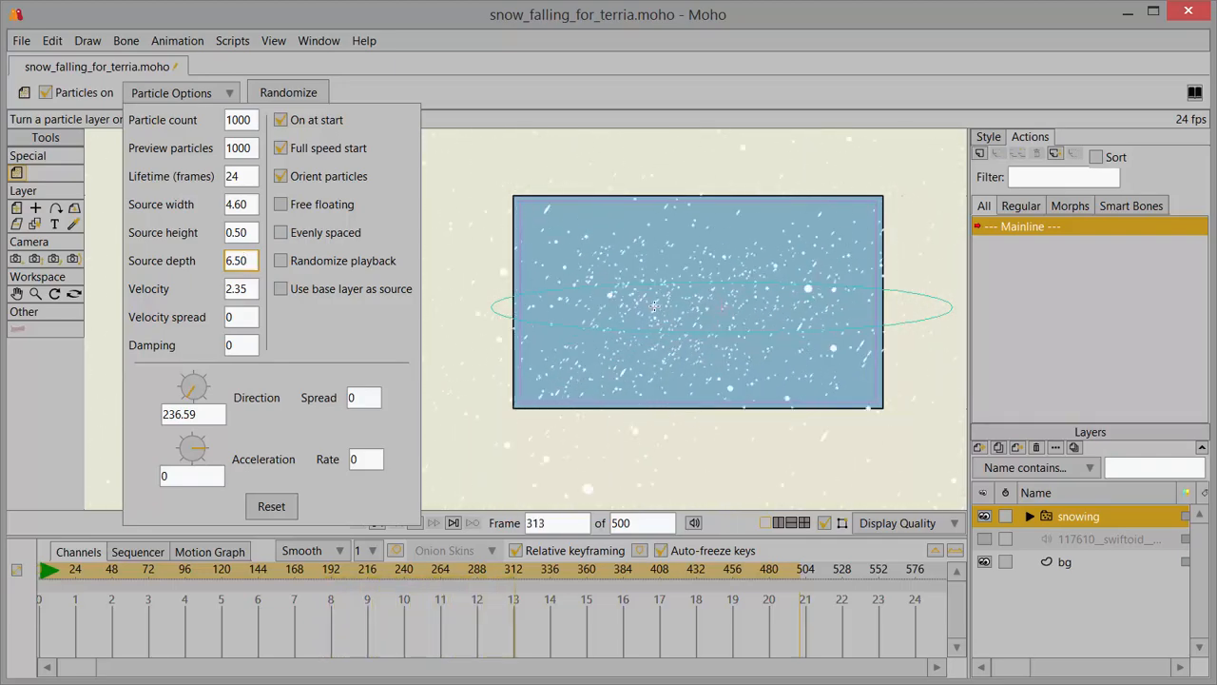
pyautogui.doubleClick(234, 259)
pyautogui.write('4.75')
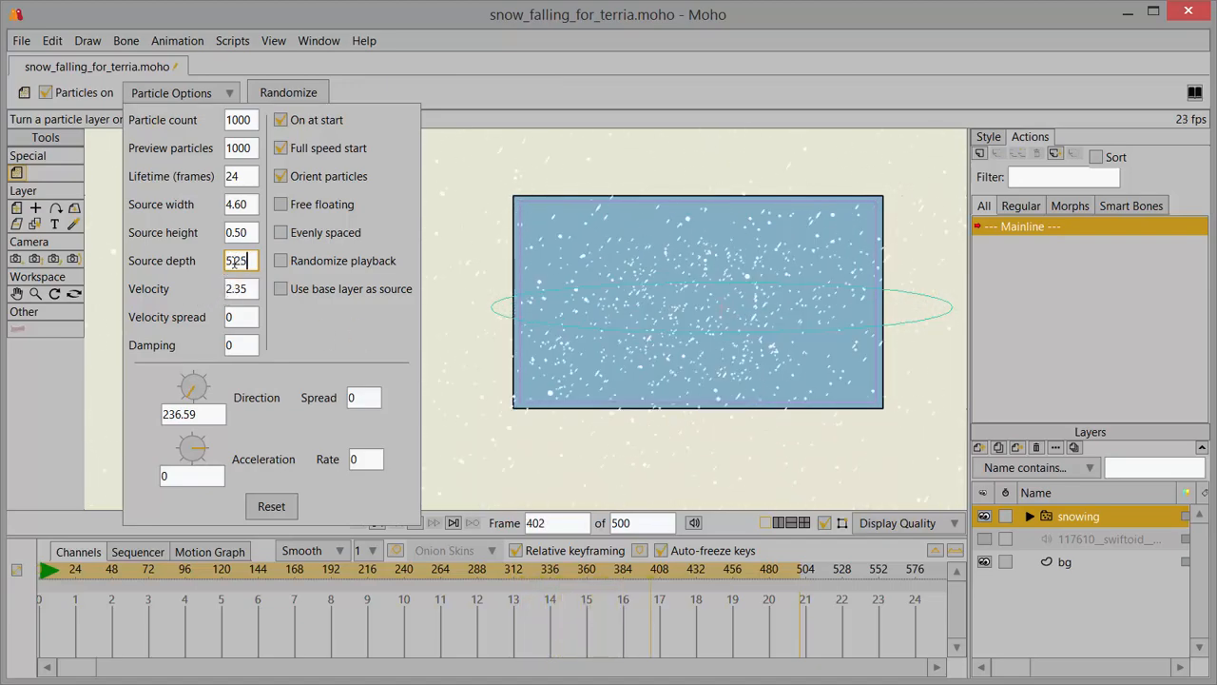
# Set the snow particles' velocity to 0, stop the playback and return to frame 0
pyautogui.doubleClick(238, 289)
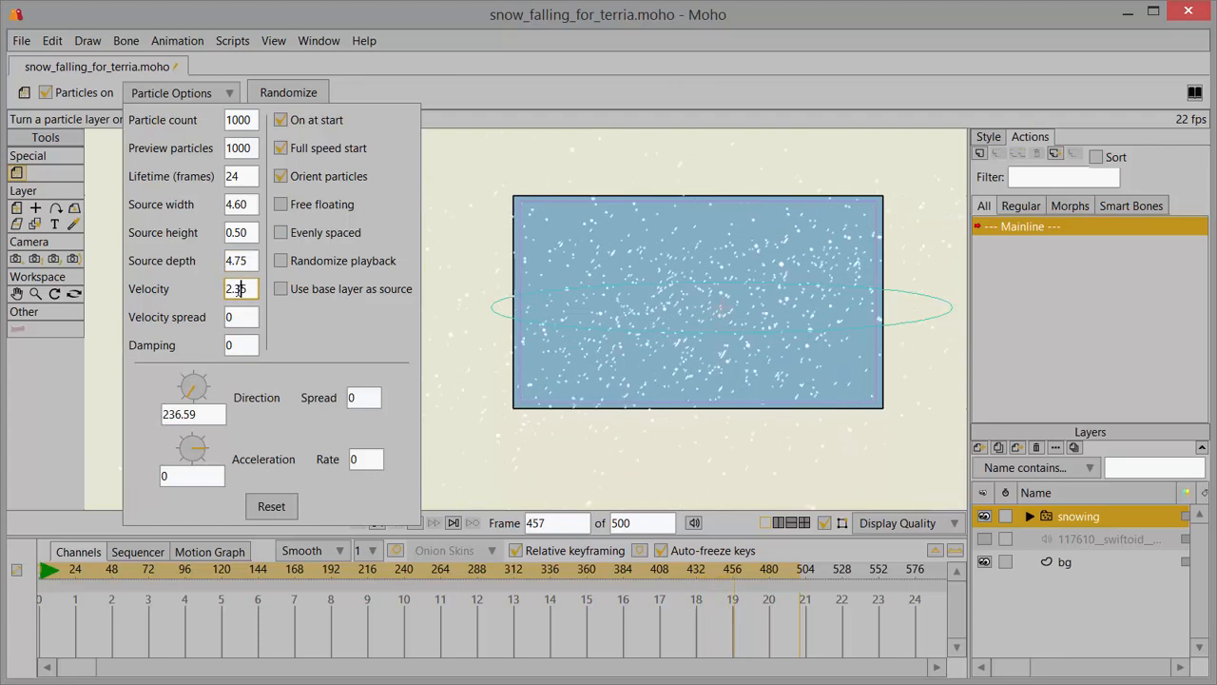
pyautogui.scroll(-20, 238, 290)
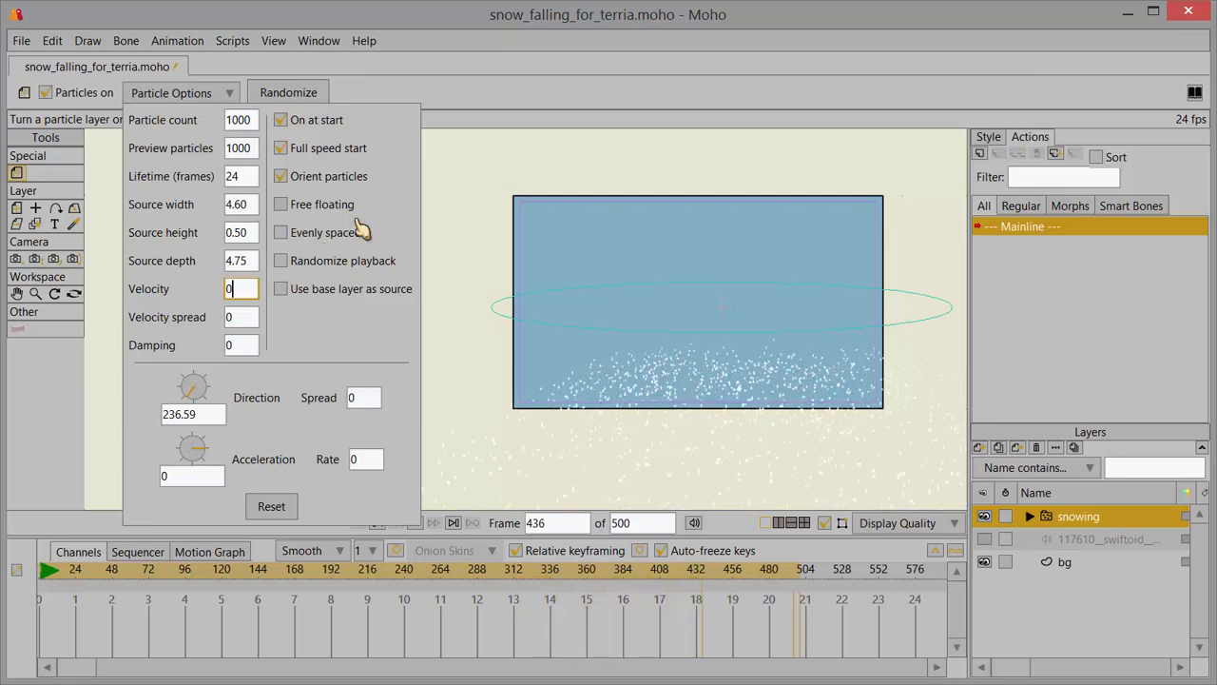
pyautogui.click(169, 95)
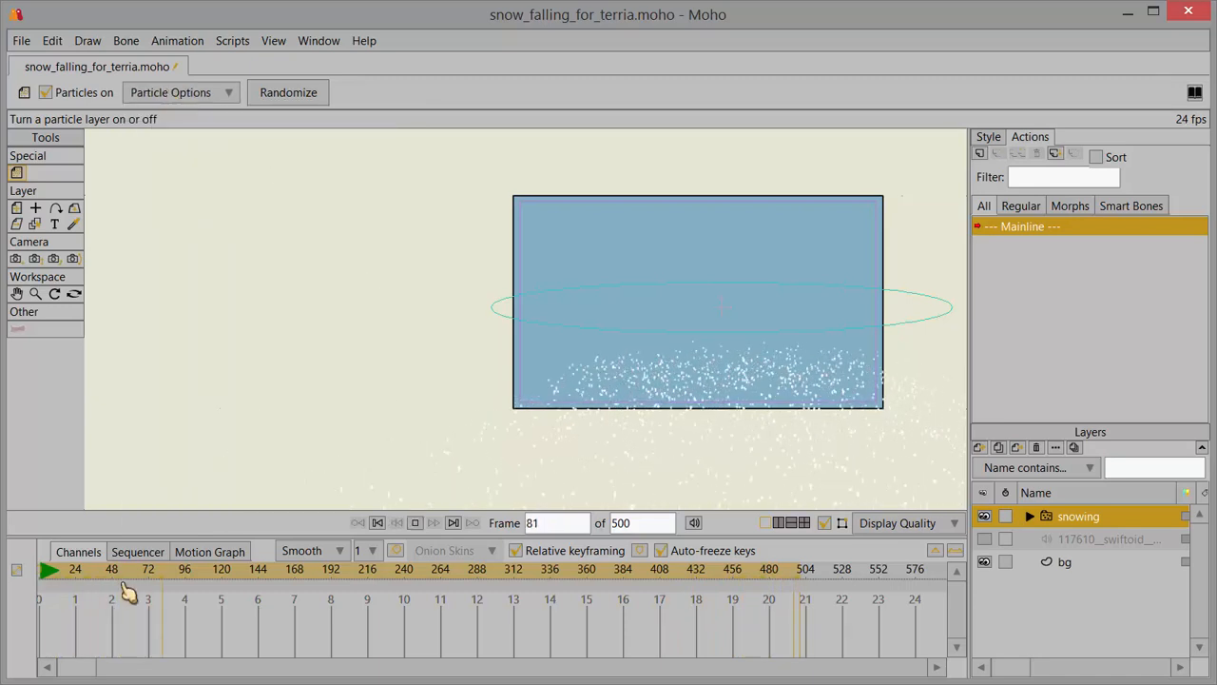
pyautogui.click(415, 525)
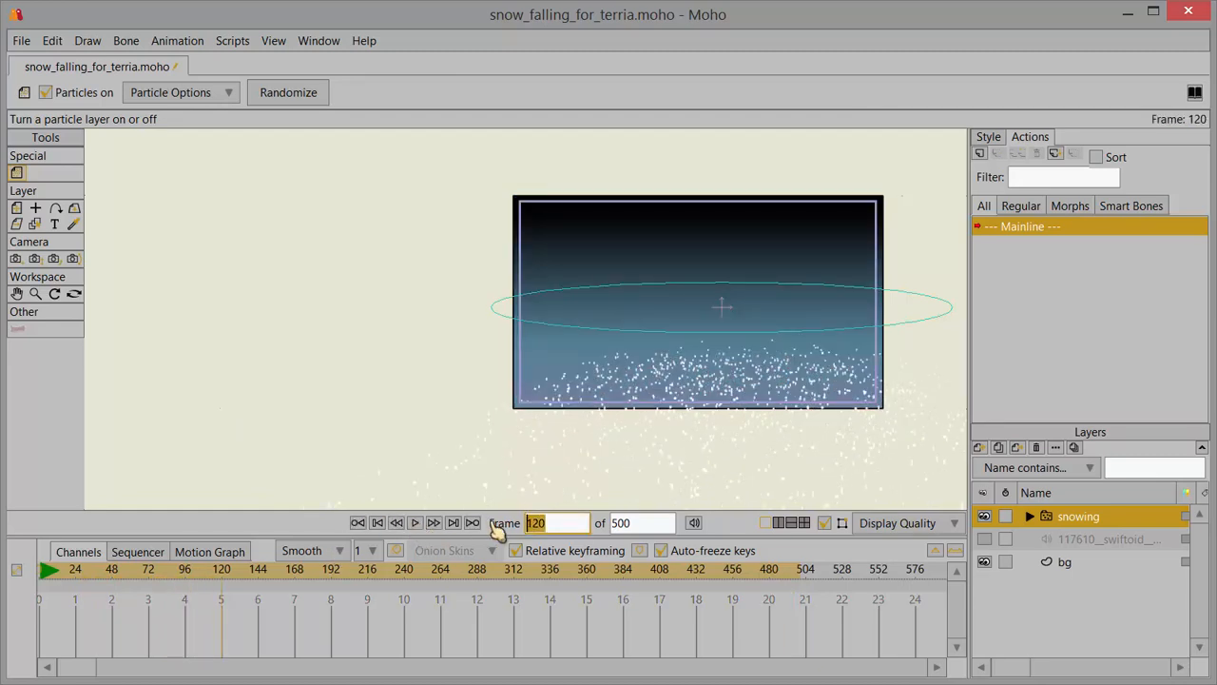
pyautogui.write('0')
pyautogui.press('Return')
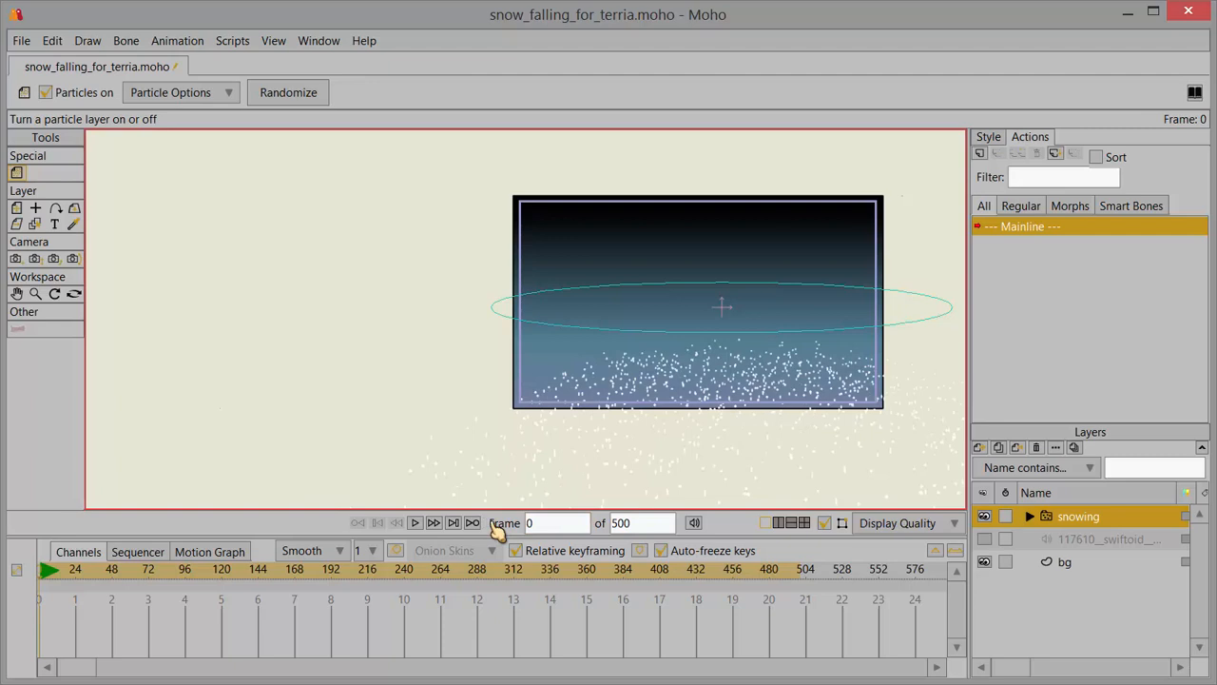
# Move the snowing layer up to about X 0.06, Y 0.98 at the frame's upper edge and play the animation
pyautogui.click(17, 209)
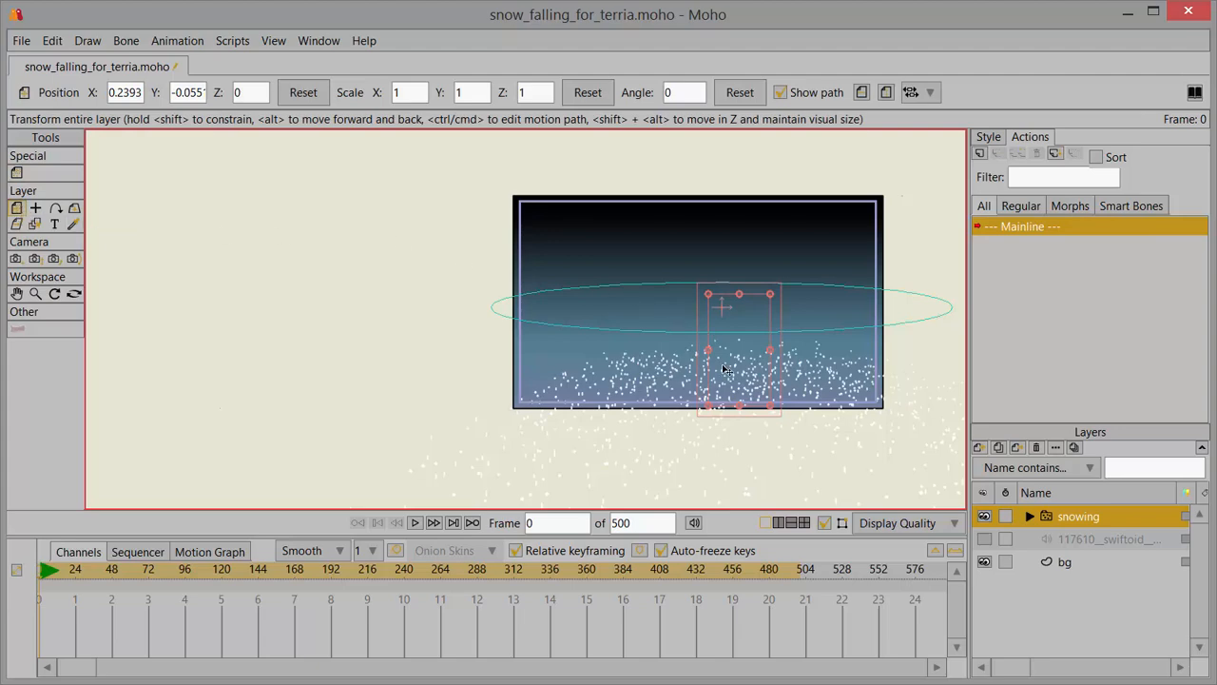
pyautogui.moveTo(725, 369); pyautogui.dragTo(723, 275)
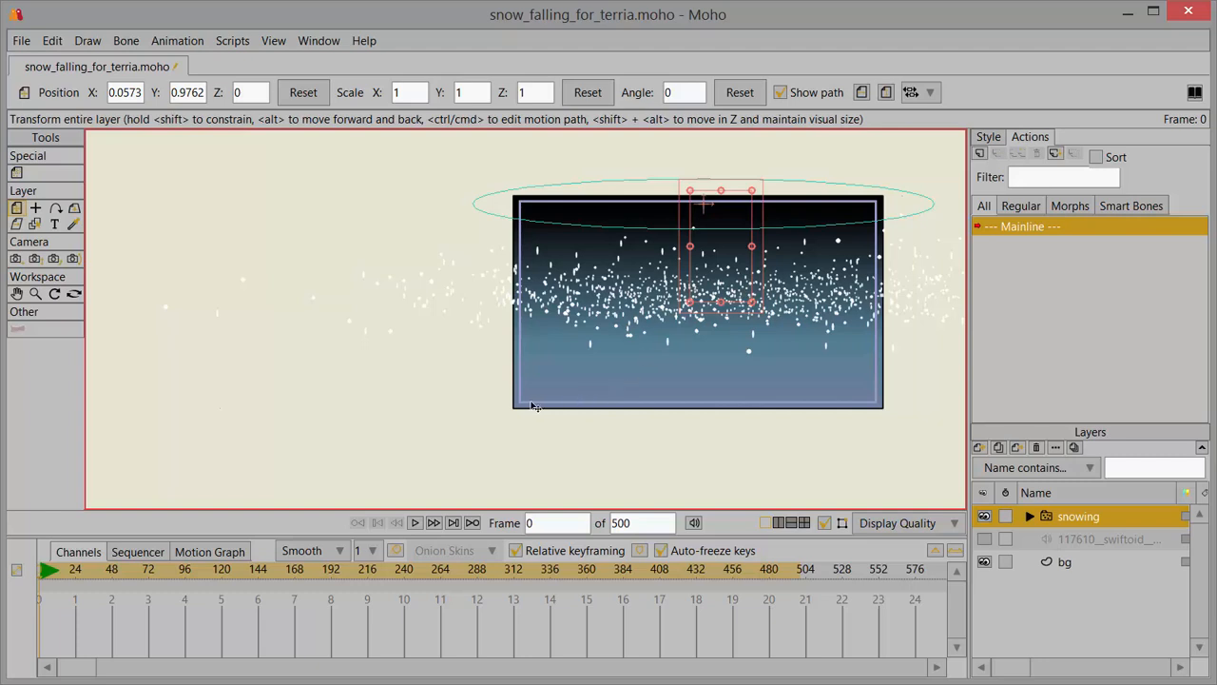
pyautogui.click(415, 522)
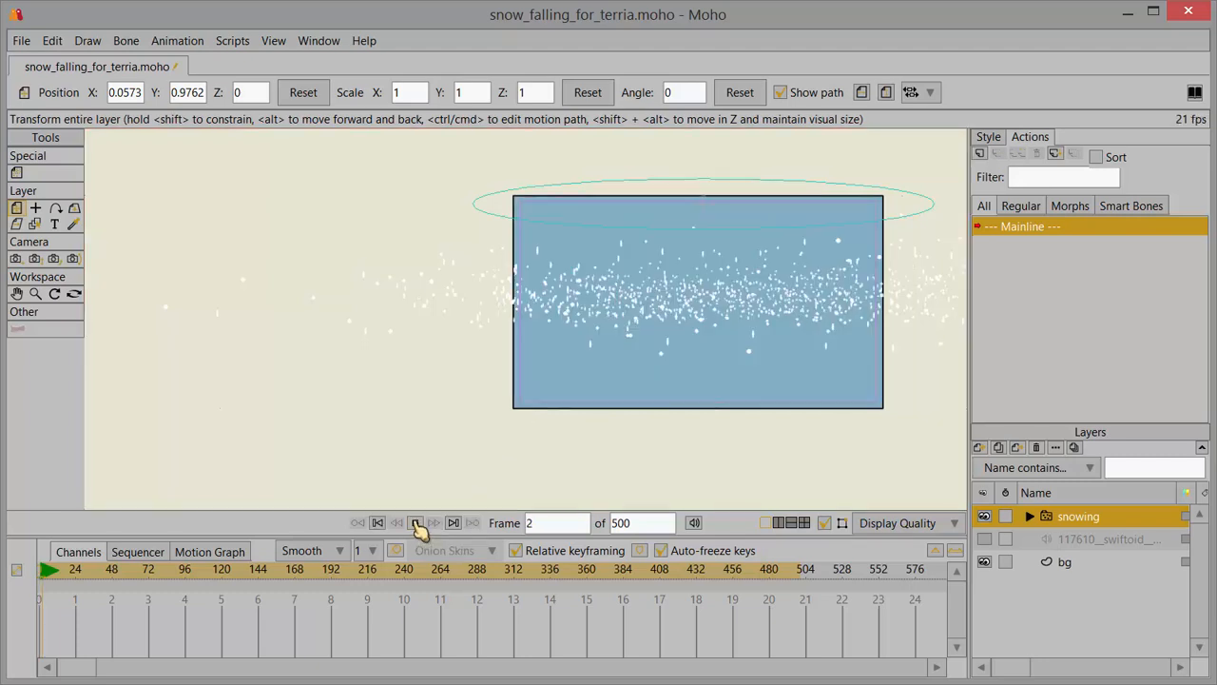
pyautogui.click(16, 174)
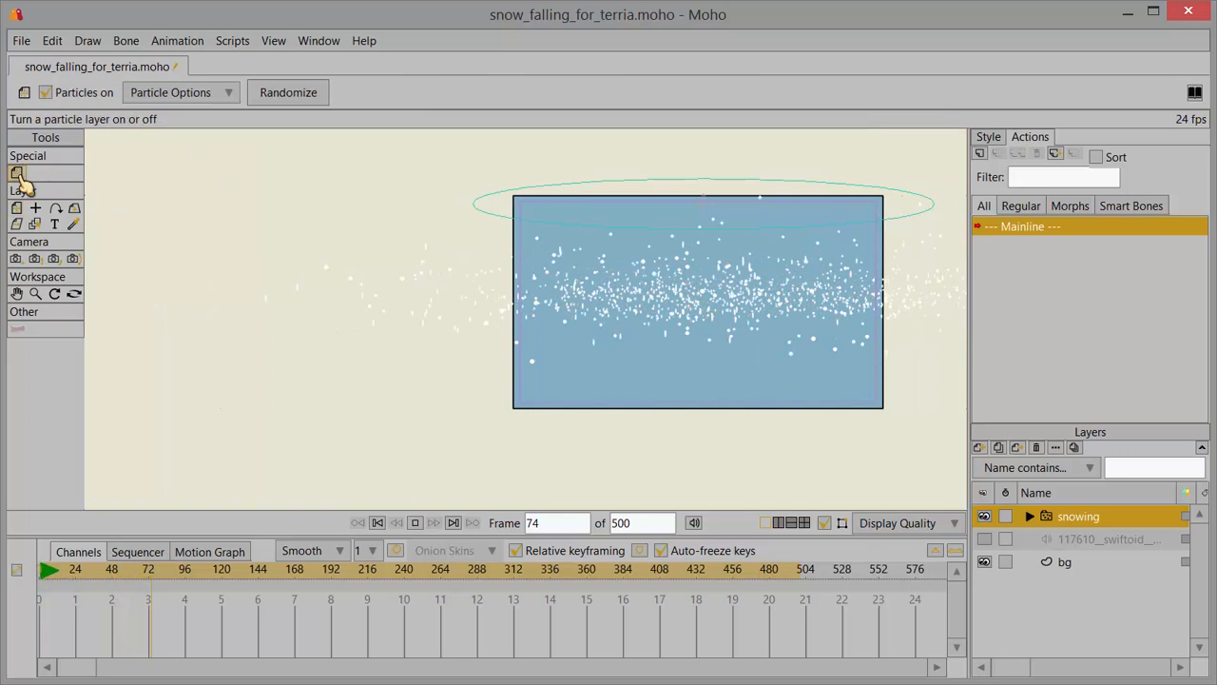
# Set the source depth of the snowing layer's particles to 2.50 while the animation plays
pyautogui.click(229, 95)
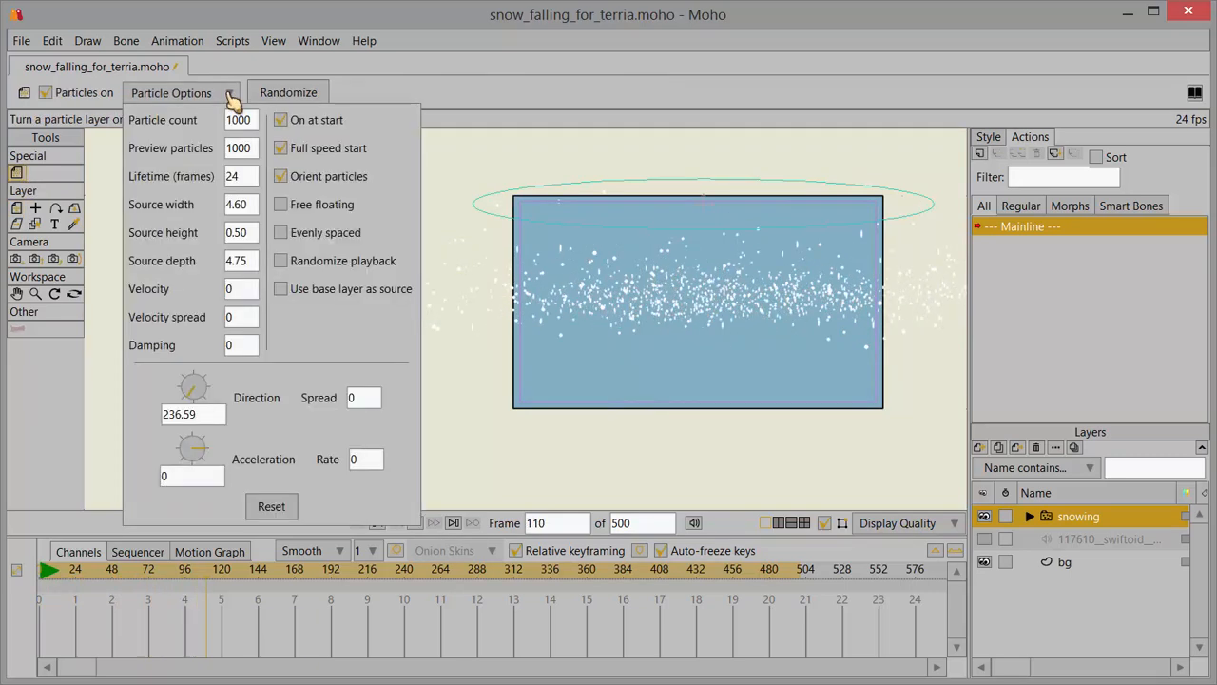
pyautogui.click(242, 264)
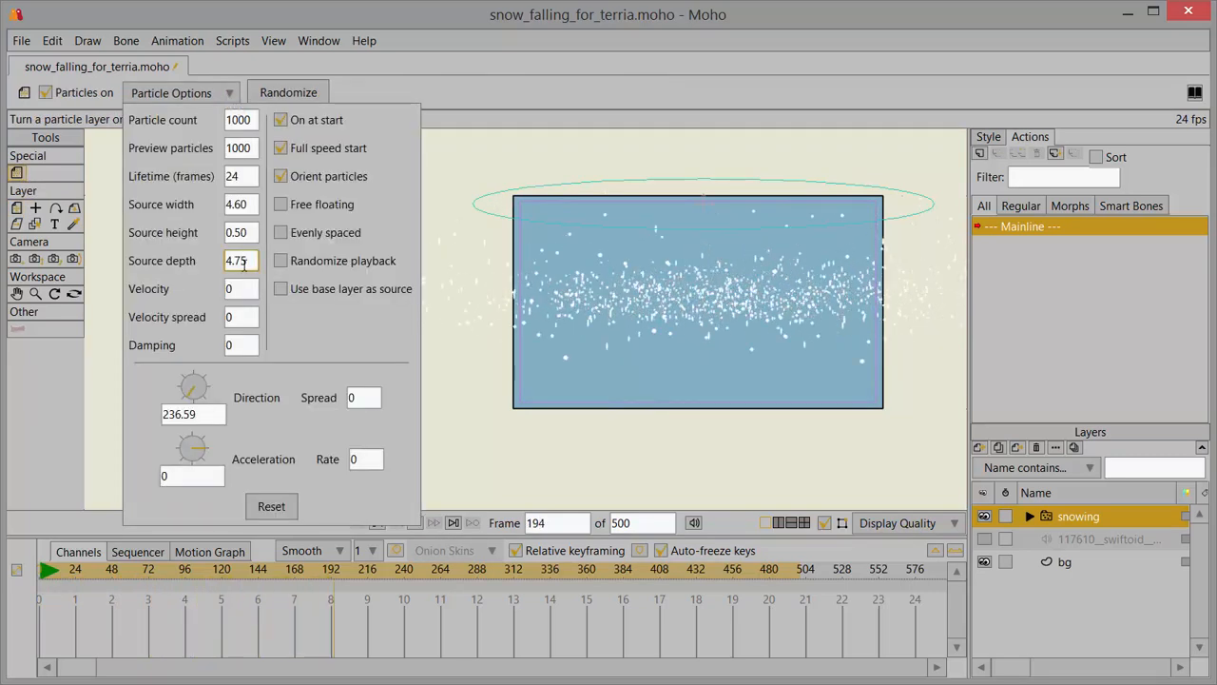
pyautogui.doubleClick(242, 263)
pyautogui.write('3')
pyautogui.scroll(-2, 244, 265)
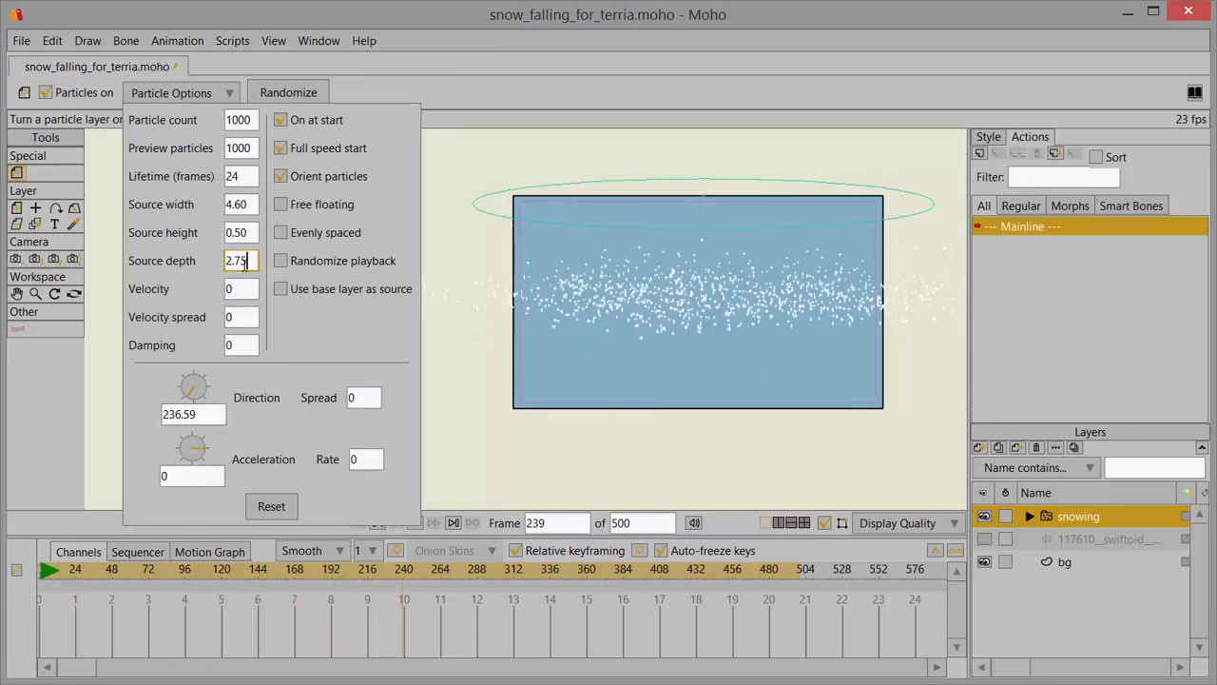
# Increase the snow particles' source height to 1.75
pyautogui.click(241, 232)
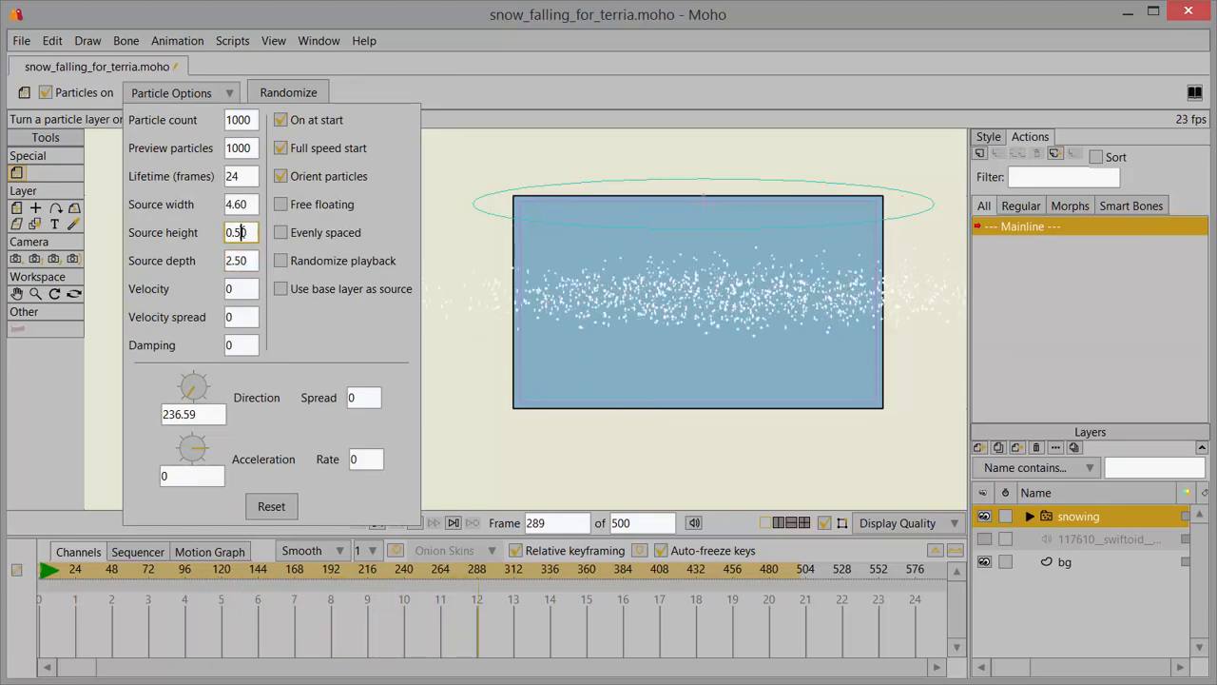
pyautogui.scroll(3, 243, 234)
pyautogui.scroll(2, 244, 236)
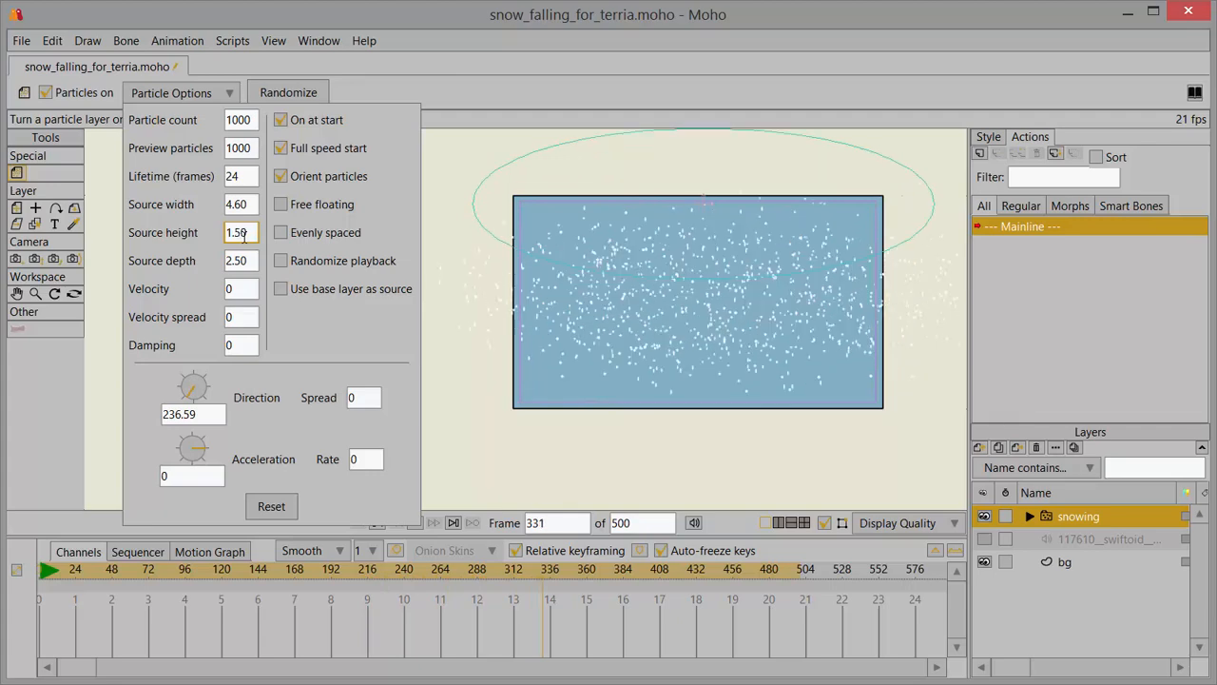
# Try a narrower source width of 4.10 for the snow particles, and return it to 4.60
pyautogui.click(245, 206)
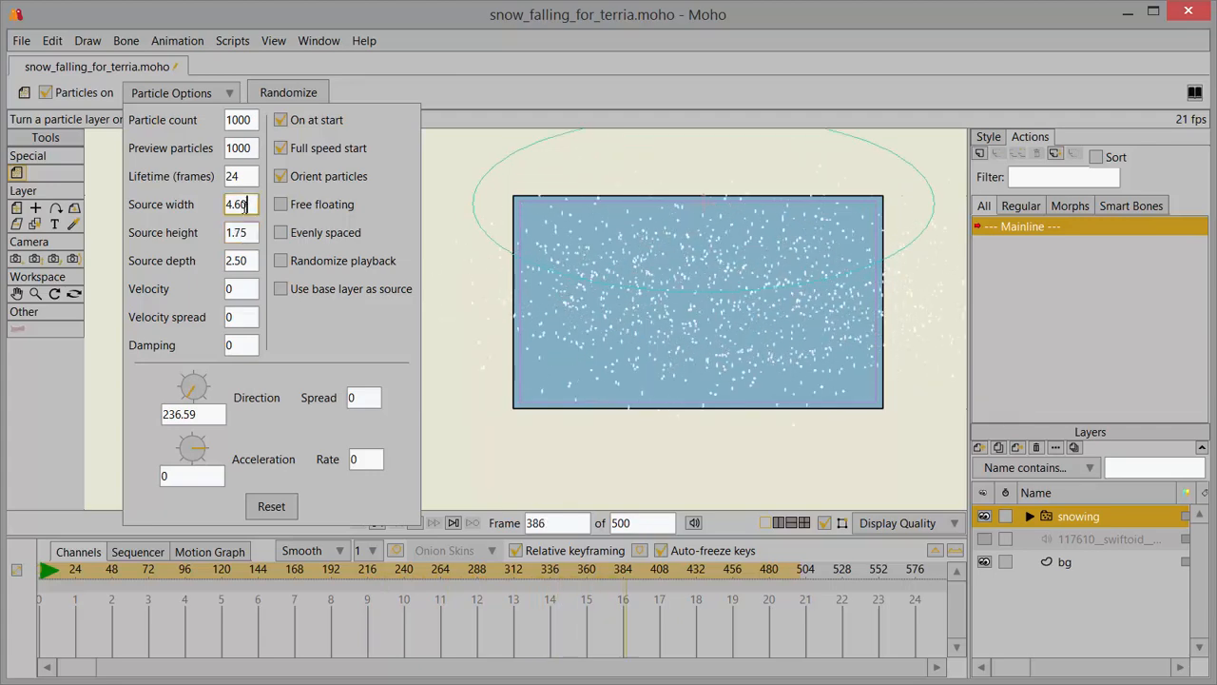
pyautogui.scroll(-2, 244, 205)
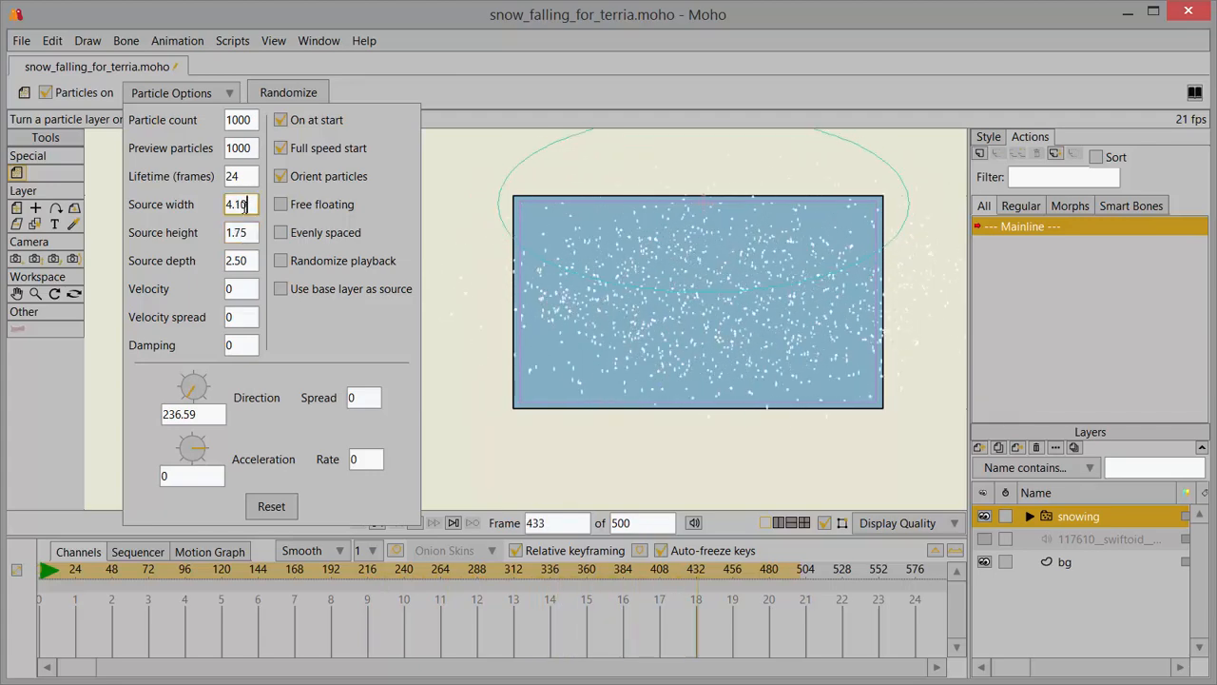
pyautogui.scroll(2, 246, 204)
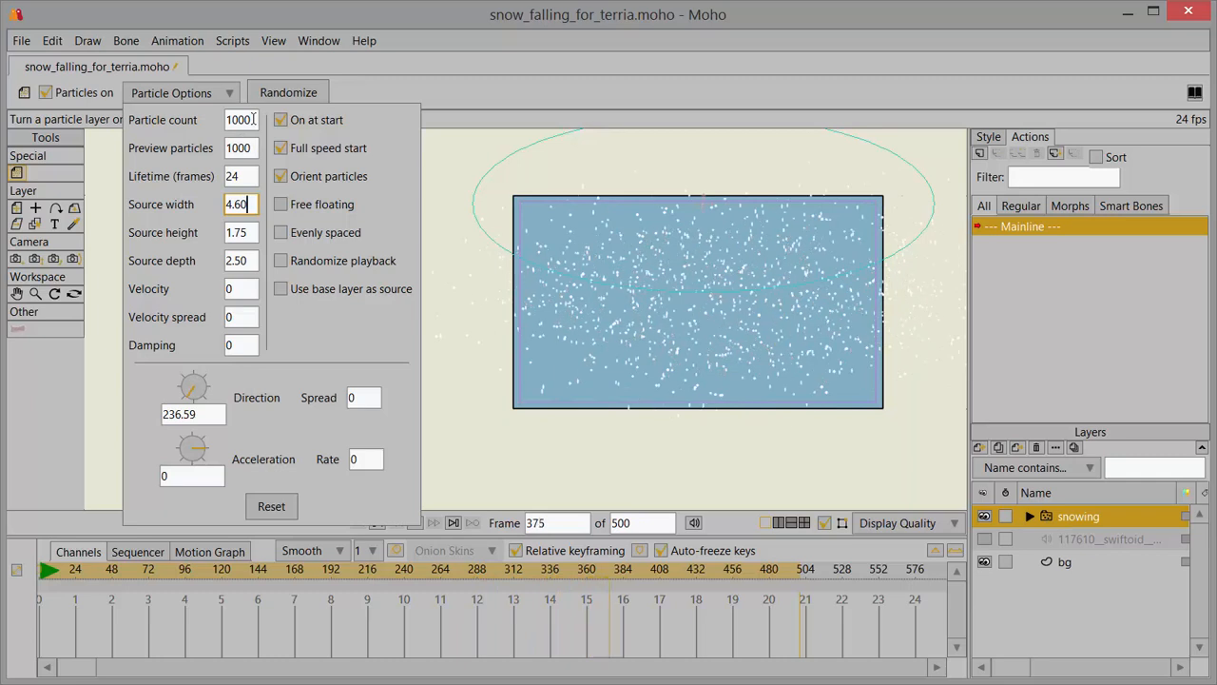
# Set both the particle count and the preview particles of the snowing layer to 500
pyautogui.moveTo(253, 120); pyautogui.dragTo(219, 122)
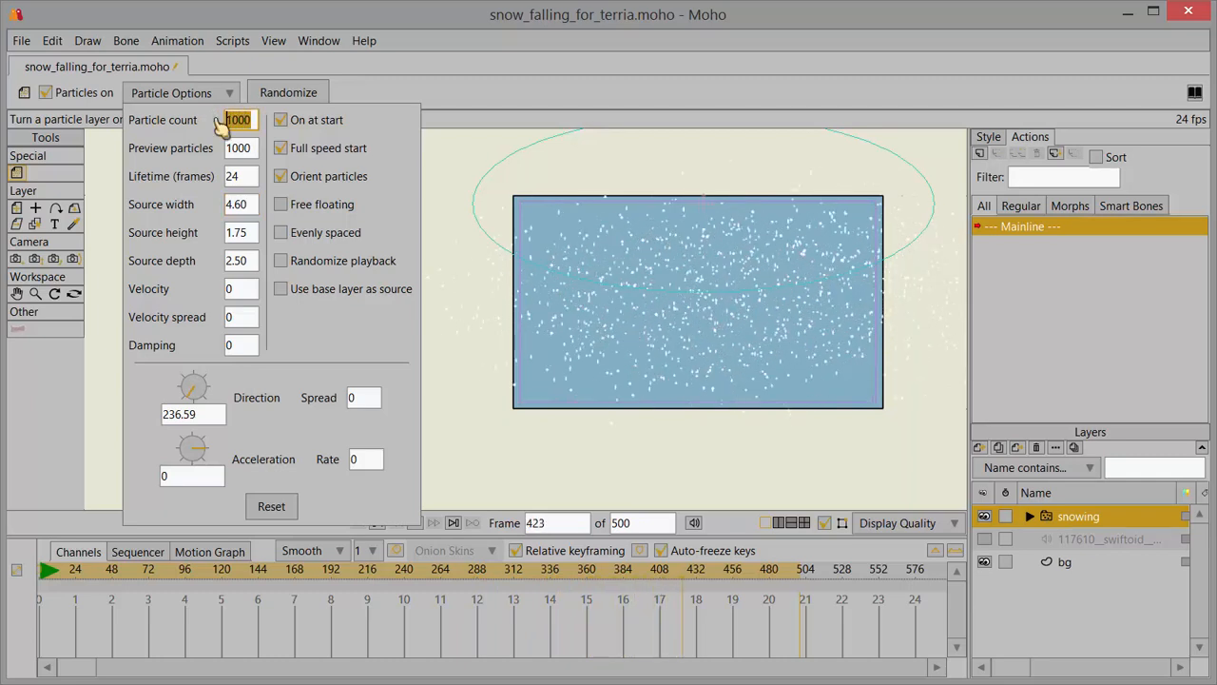
pyautogui.write('500')
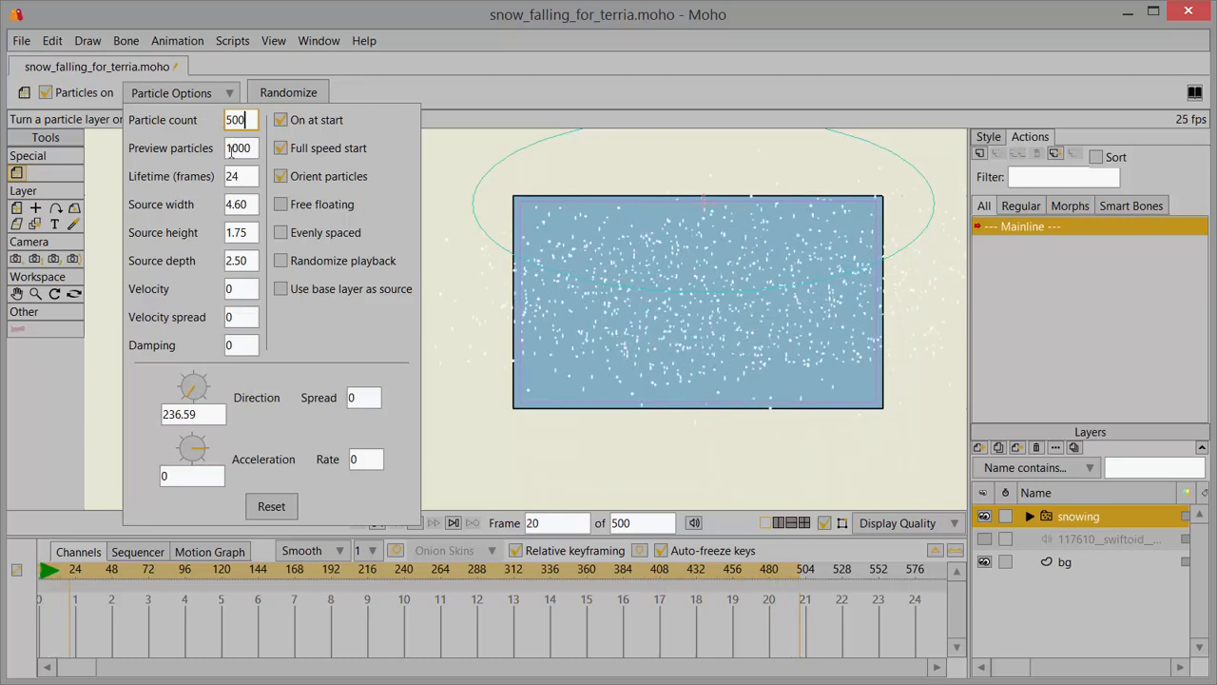
pyautogui.doubleClick(237, 147)
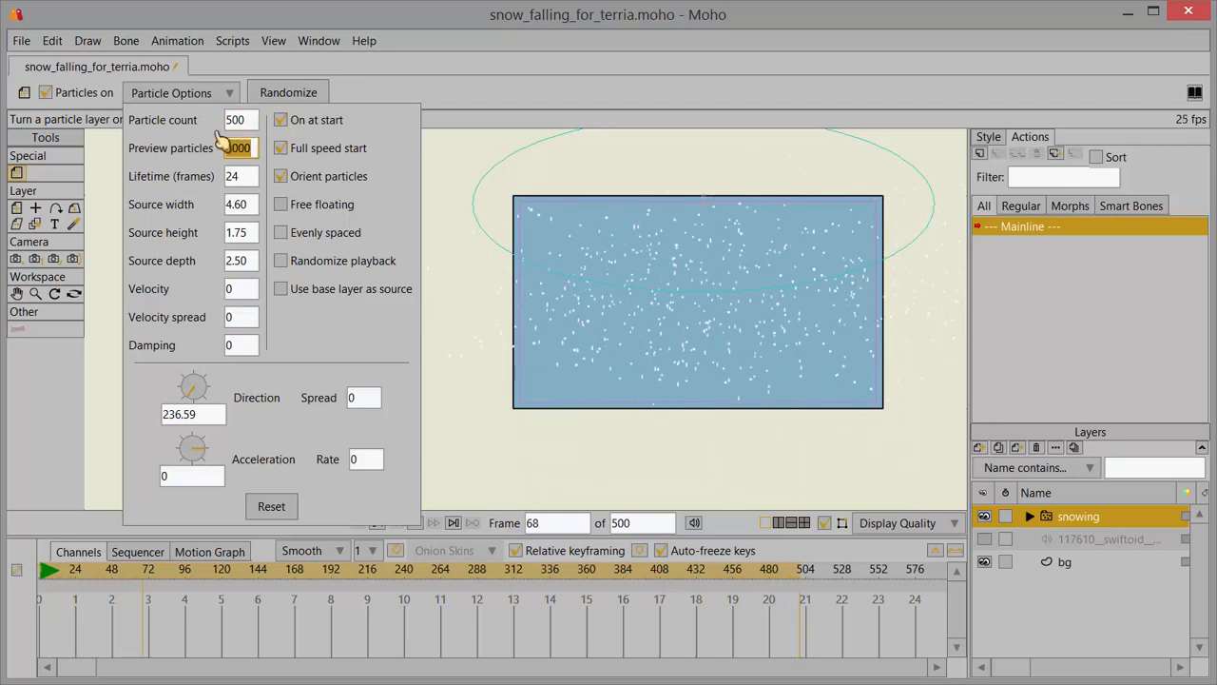
pyautogui.press('BackSpace')
pyautogui.write('500')
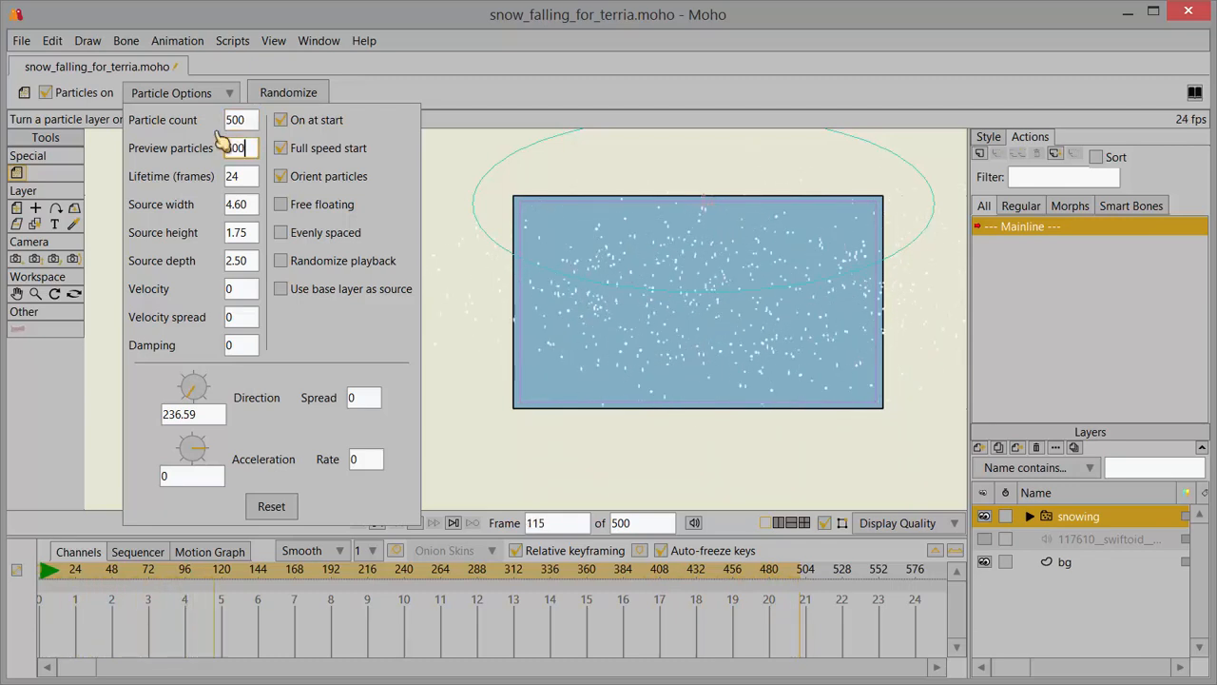
pyautogui.click(239, 121)
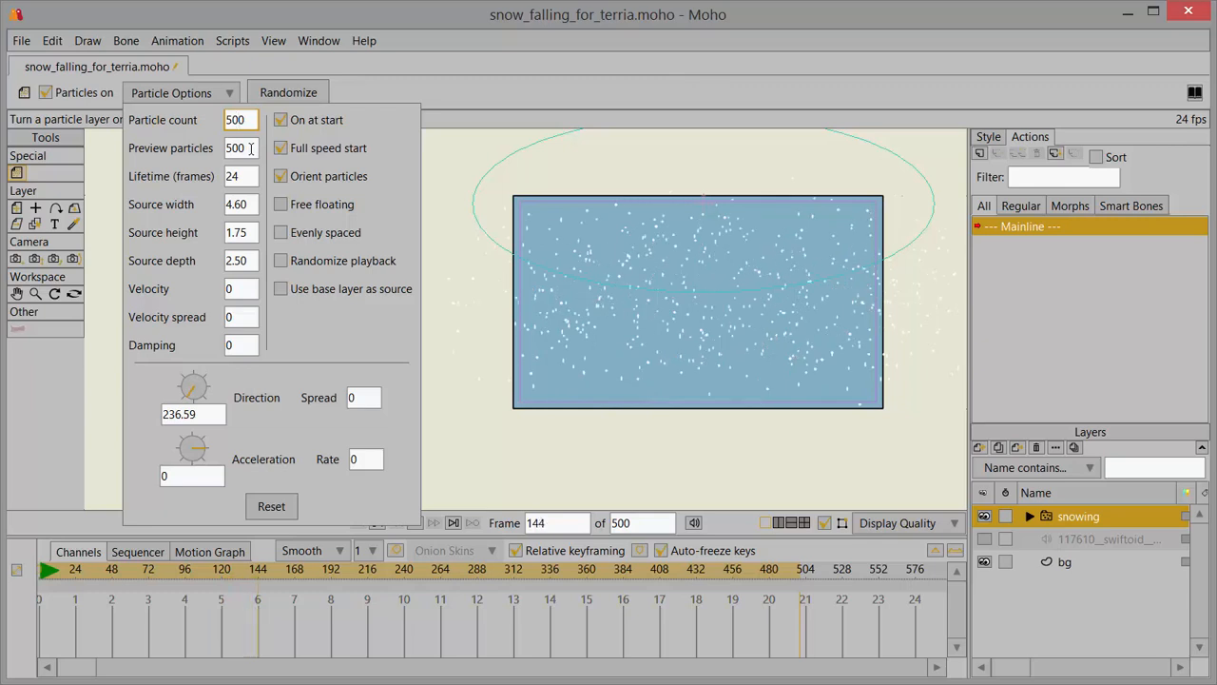
pyautogui.moveTo(250, 149); pyautogui.dragTo(225, 149)
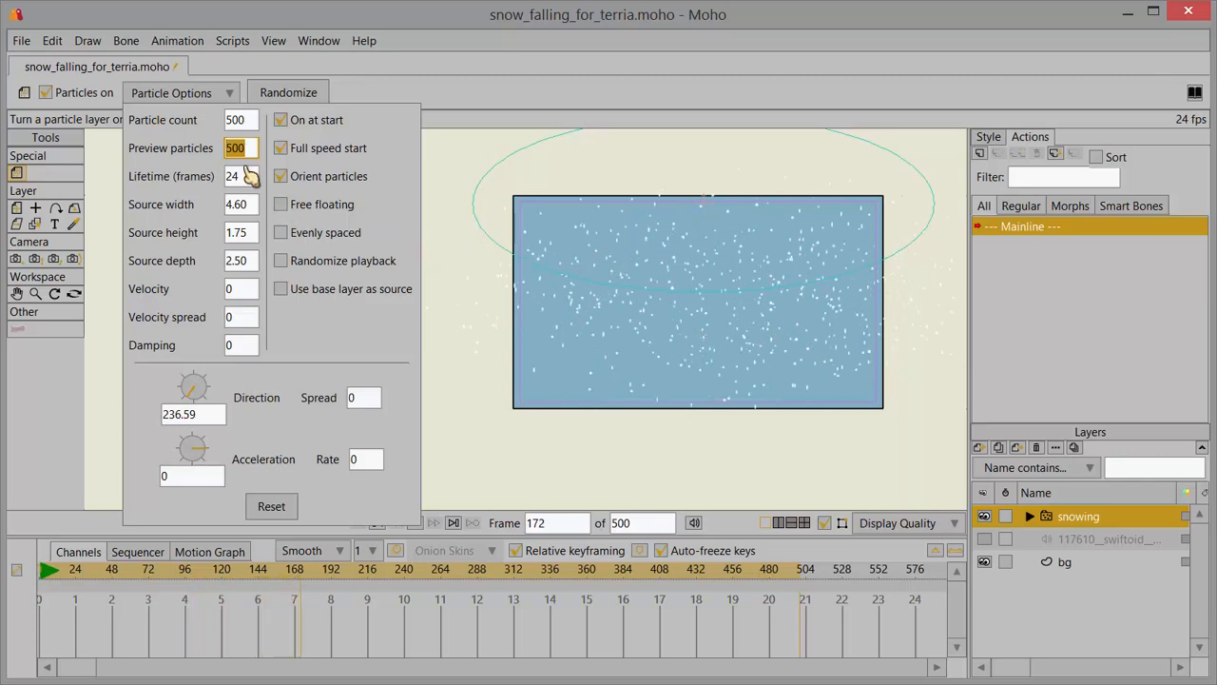
pyautogui.click(244, 146)
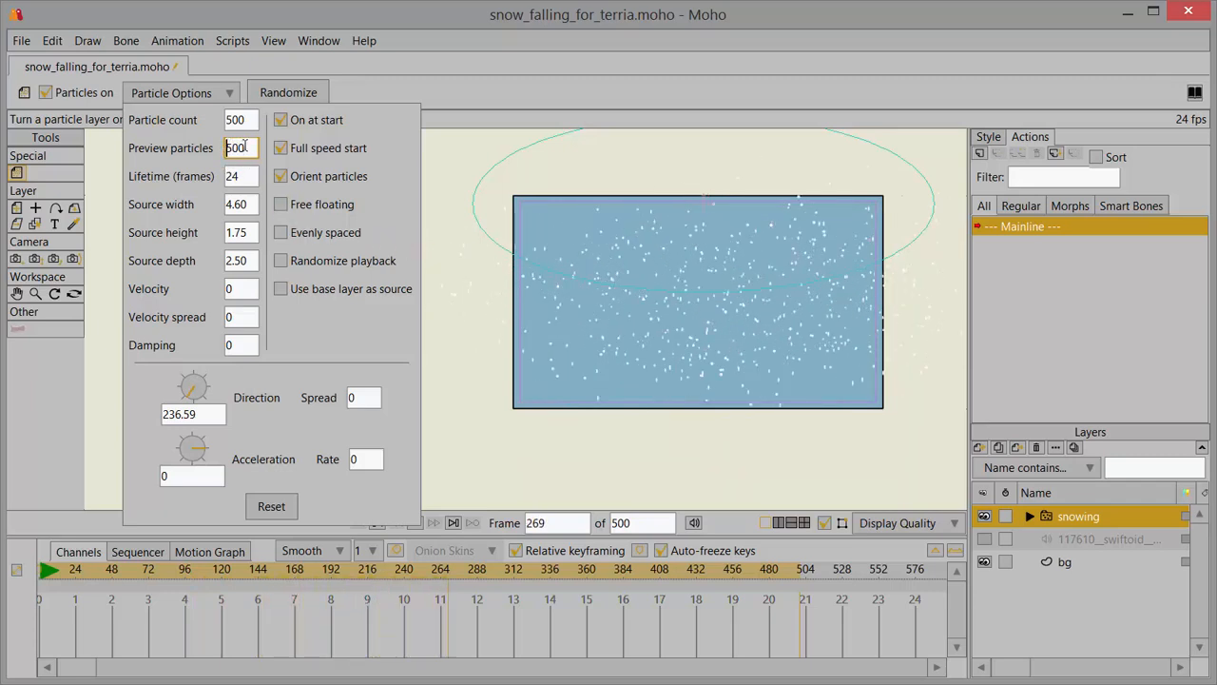
pyautogui.doubleClick(244, 146)
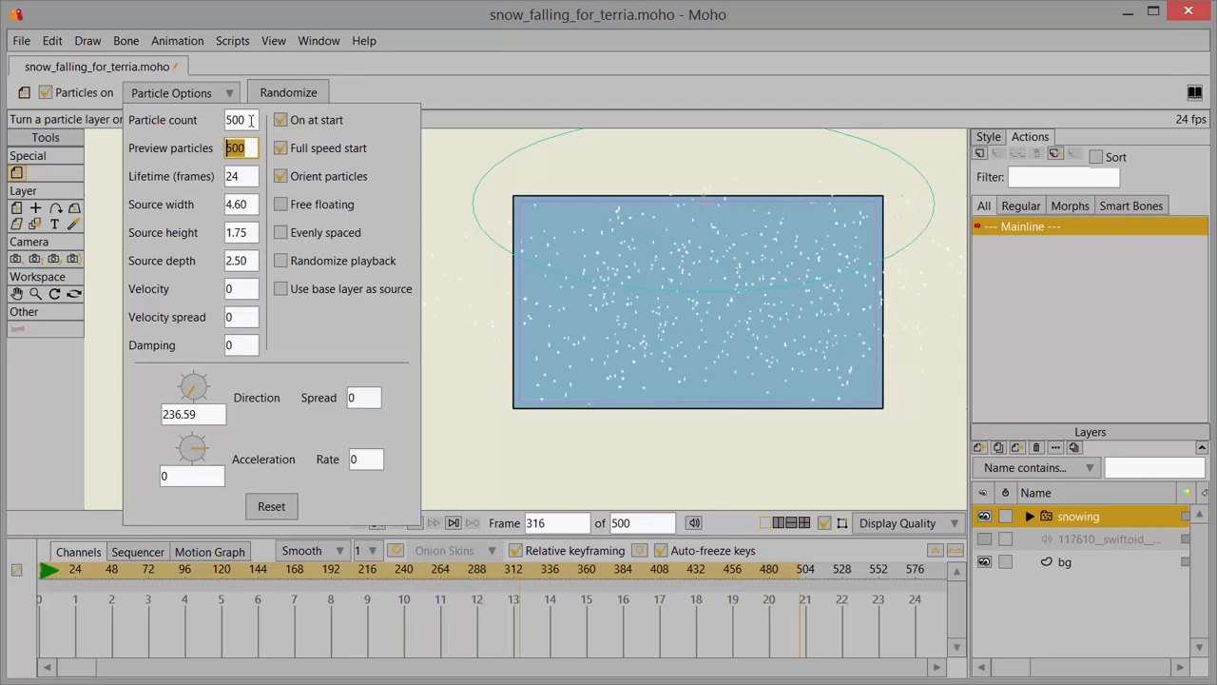
pyautogui.click(251, 119)
pyautogui.doubleClick(251, 119)
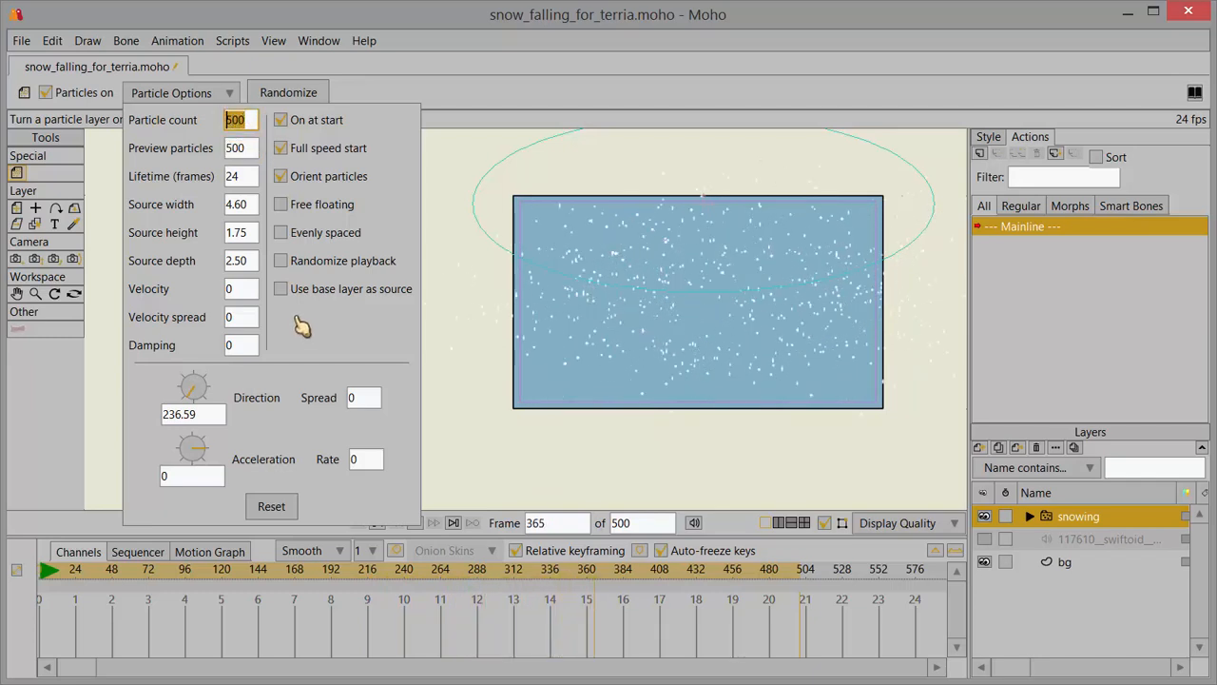